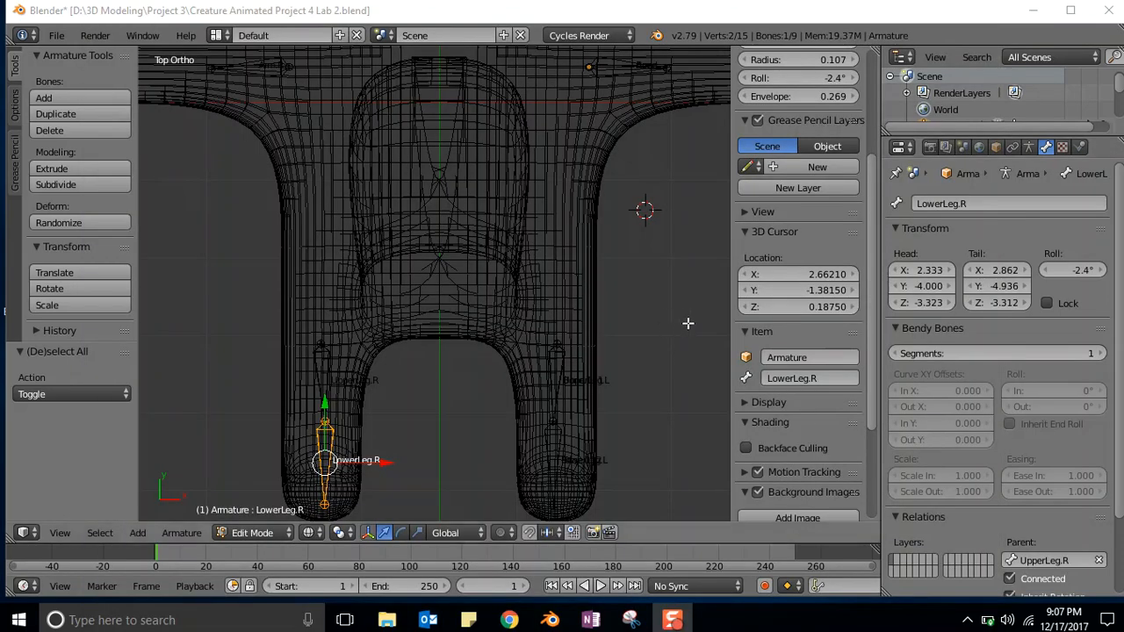
Save the project under the new file name Creature Animated Project 4 Lab 3.blend.
{"action": "scroll", "coordinate": [657, 307], "scroll_direction": "down", "scroll_amount": 4}
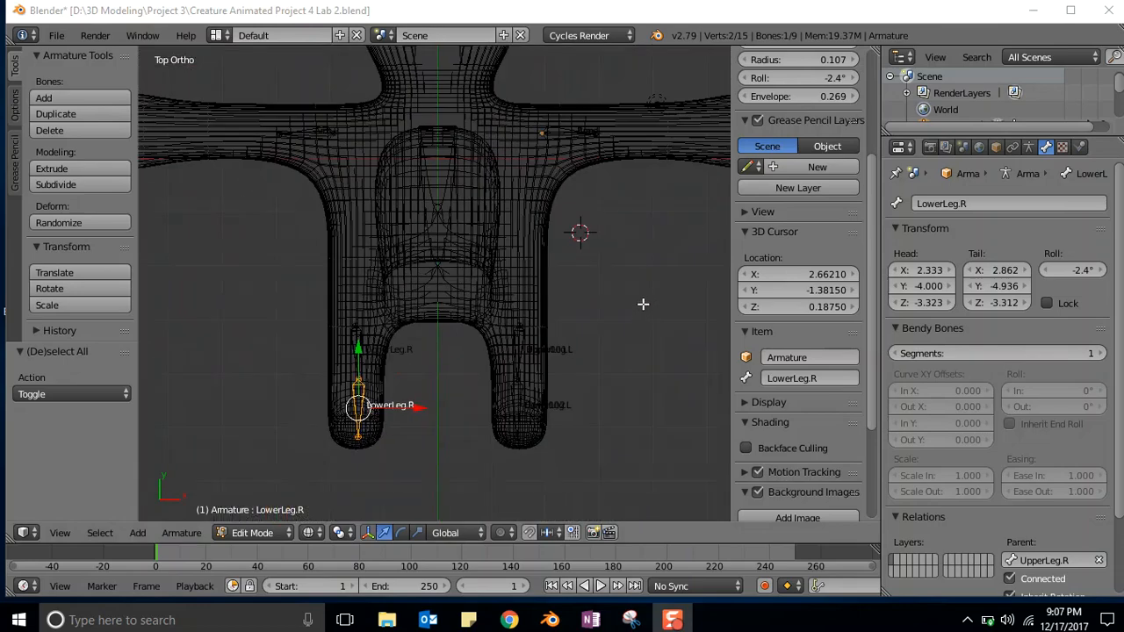
{"action": "scroll", "coordinate": [620, 235], "scroll_direction": "up", "scroll_amount": 2}
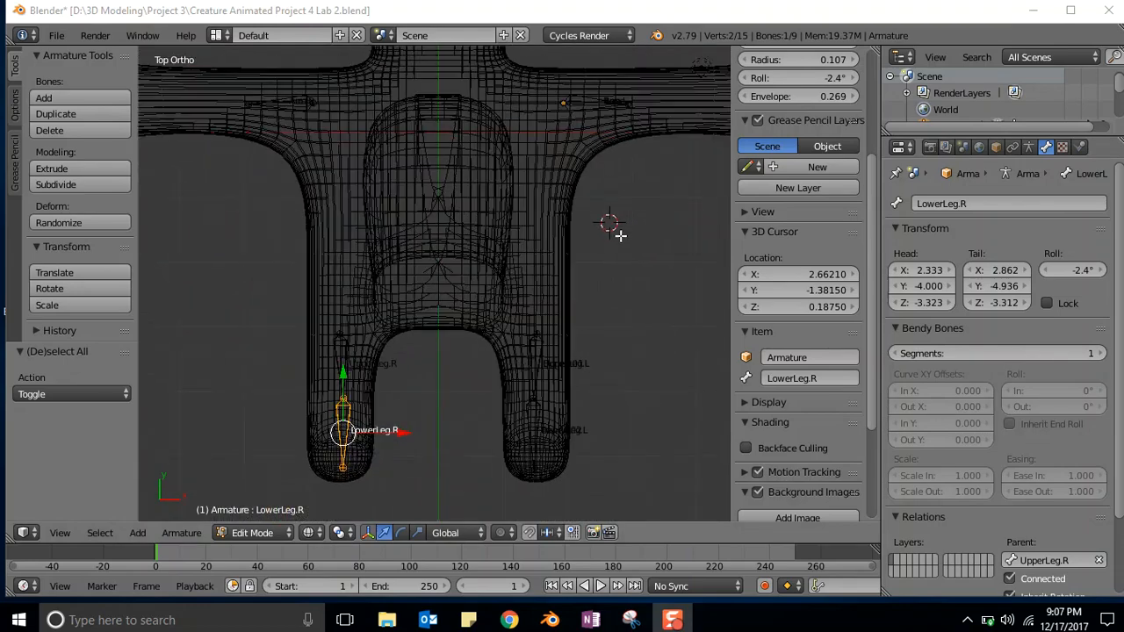
{"action": "scroll", "coordinate": [620, 238], "scroll_direction": "down", "scroll_amount": 1}
{"action": "left_click", "coordinate": [55, 35]}
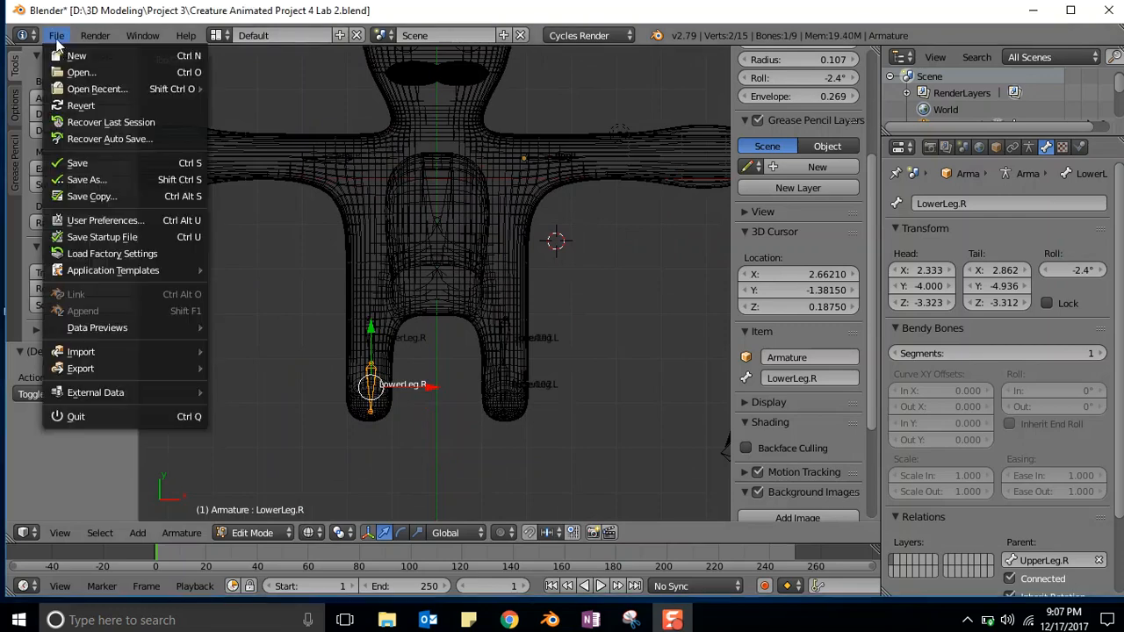
{"action": "left_click", "coordinate": [79, 180]}
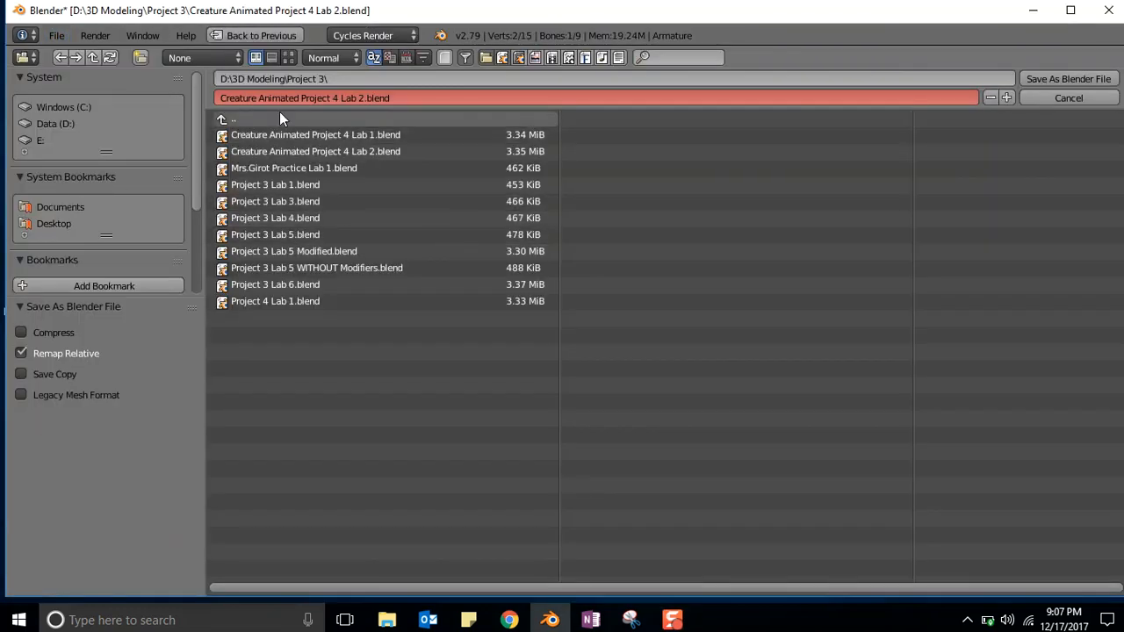
{"action": "left_click", "coordinate": [322, 91]}
{"action": "left_click", "coordinate": [362, 97]}
{"action": "key", "text": "BackSpace"}
{"action": "type", "text": "3"}
{"action": "left_click", "coordinate": [1045, 83]}
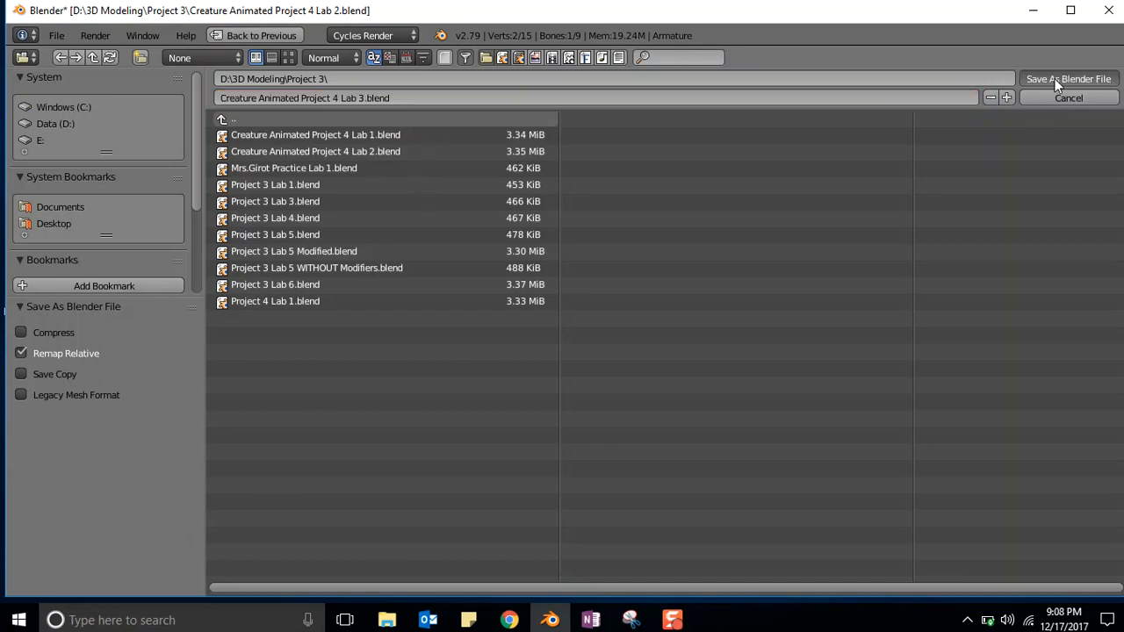
Switch the armature from Edit Mode to Object Mode.
{"action": "scroll", "coordinate": [560, 232], "scroll_direction": "up", "scroll_amount": 1}
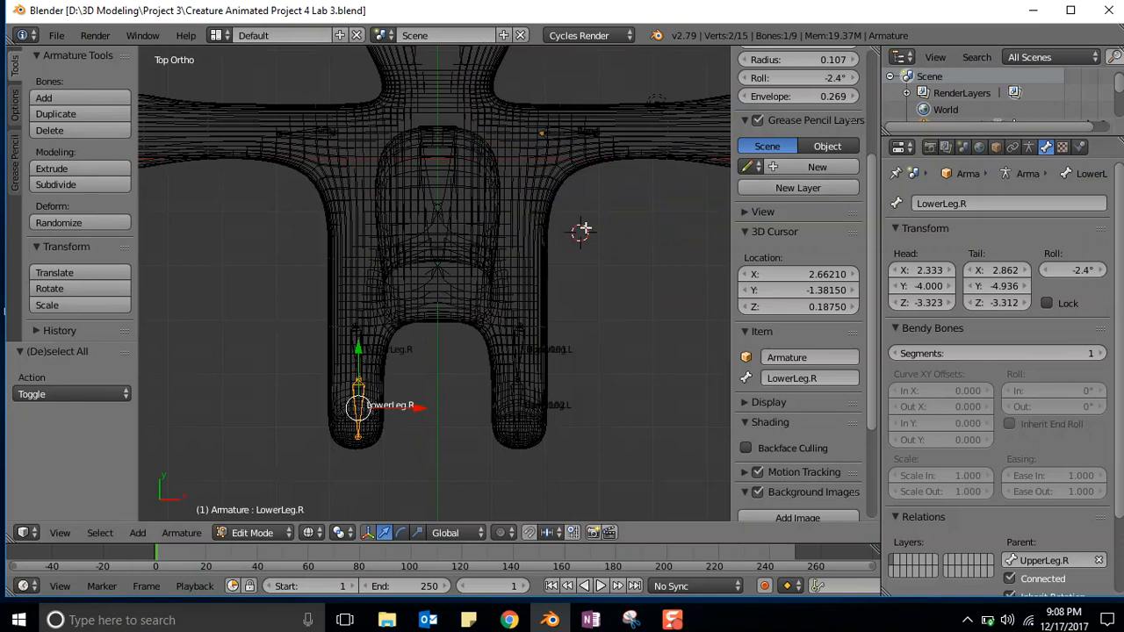
{"action": "scroll", "coordinate": [585, 227], "scroll_direction": "up", "scroll_amount": 1}
{"action": "scroll", "coordinate": [586, 225], "scroll_direction": "down", "scroll_amount": 2, "text": "shift"}
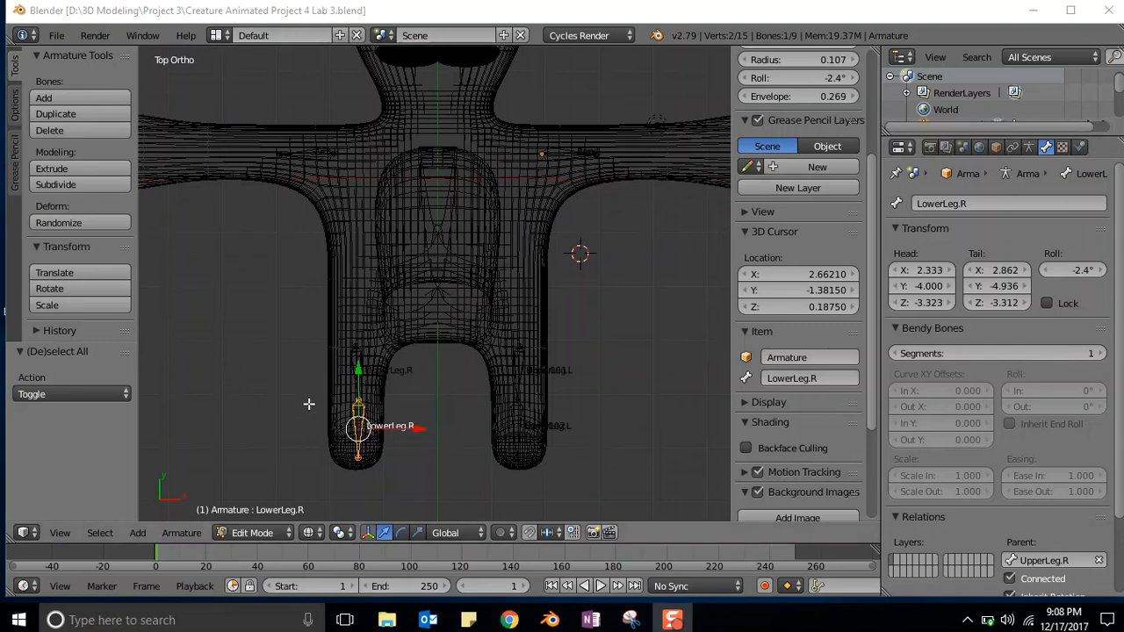
{"action": "left_click", "coordinate": [252, 535]}
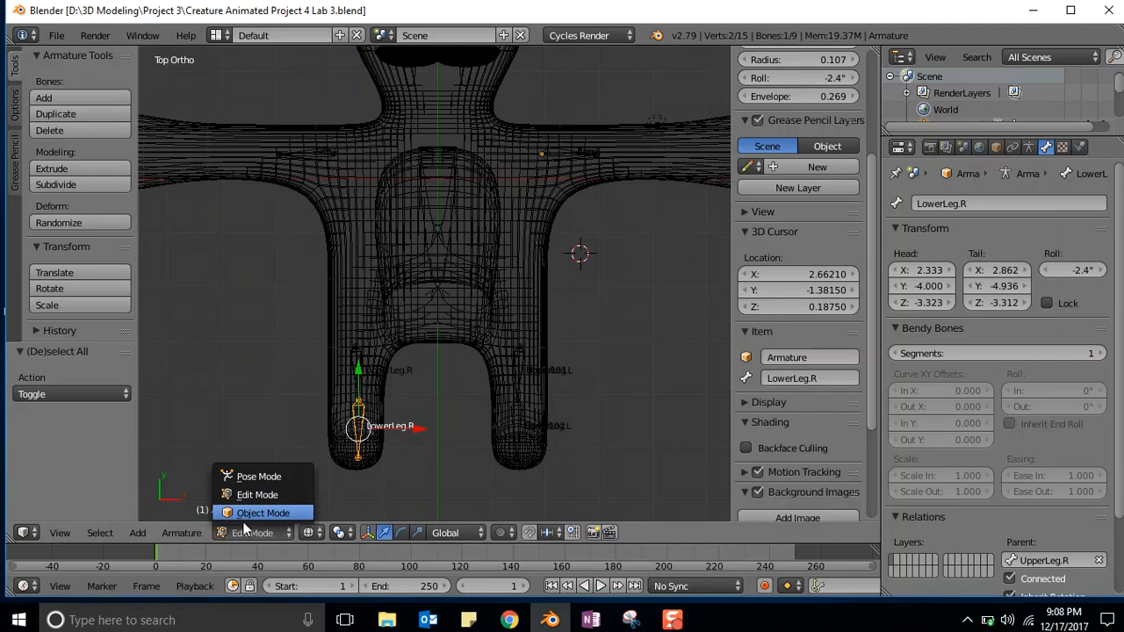
{"action": "left_click", "coordinate": [248, 515]}
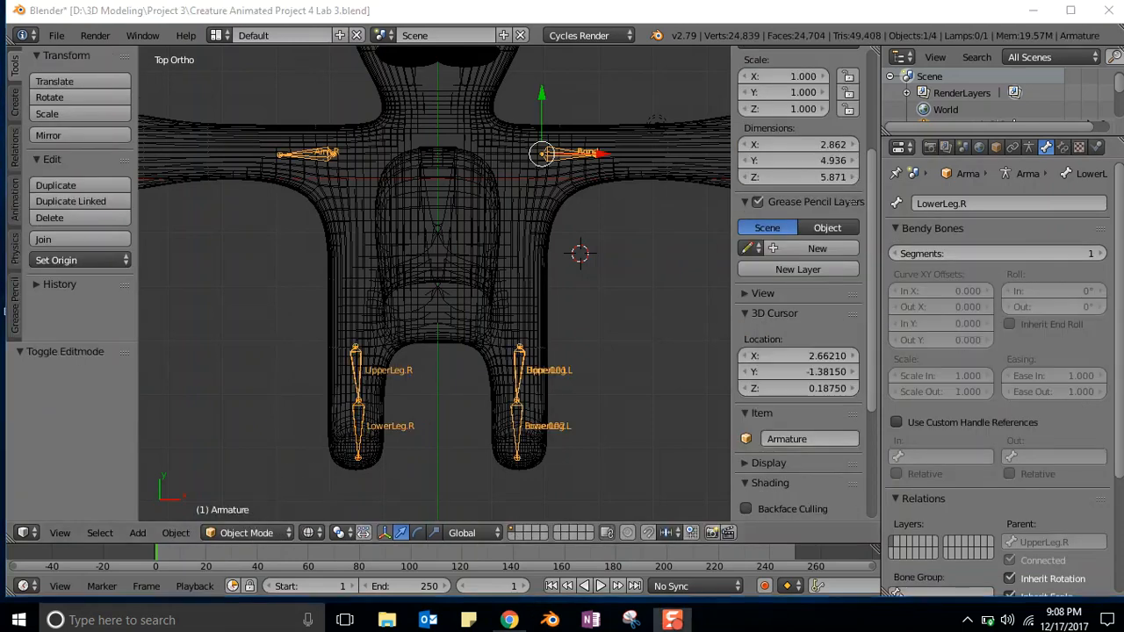
Parent the creature mesh to the armature using Armature Deform With Automatic Weights.
{"action": "right_click", "coordinate": [523, 224]}
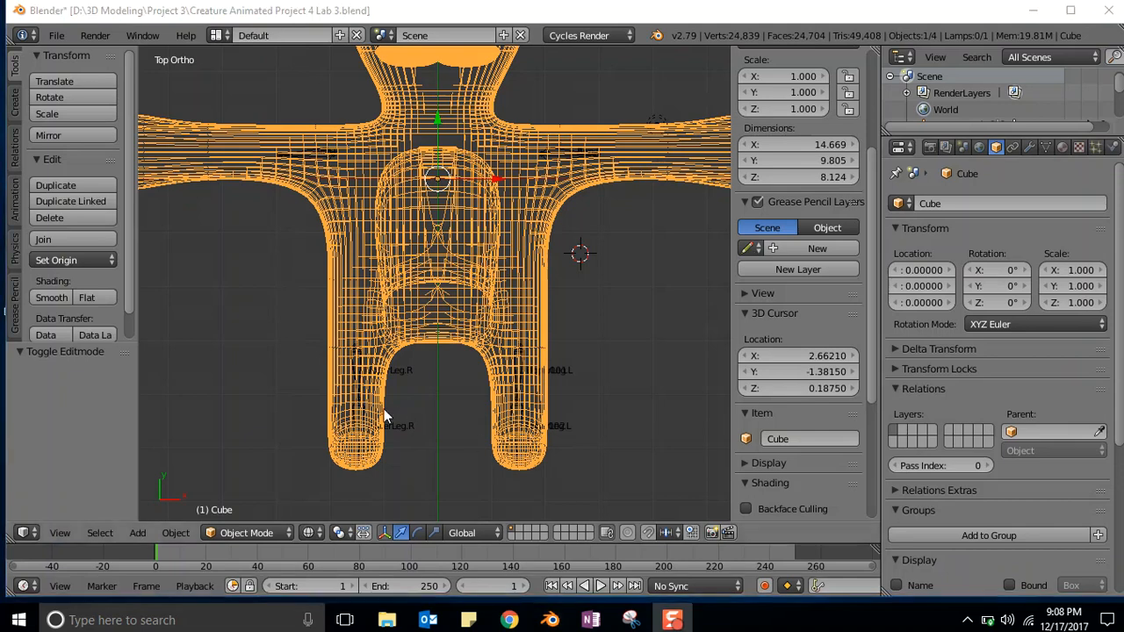
{"action": "left_click", "coordinate": [618, 317]}
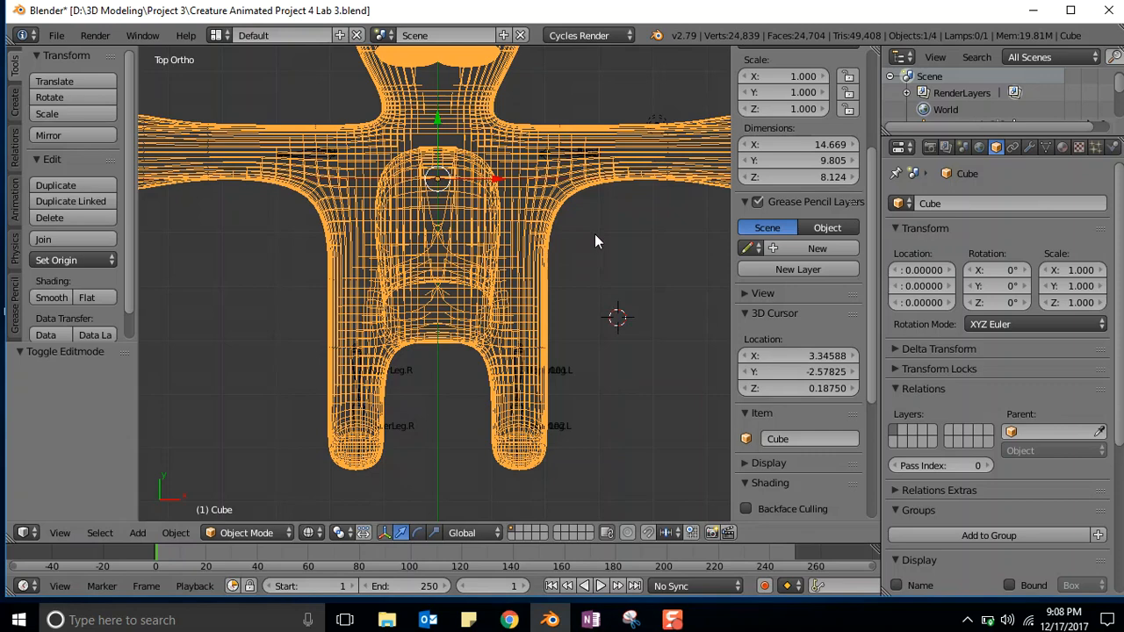
{"action": "right_click", "coordinate": [547, 156], "text": "shift"}
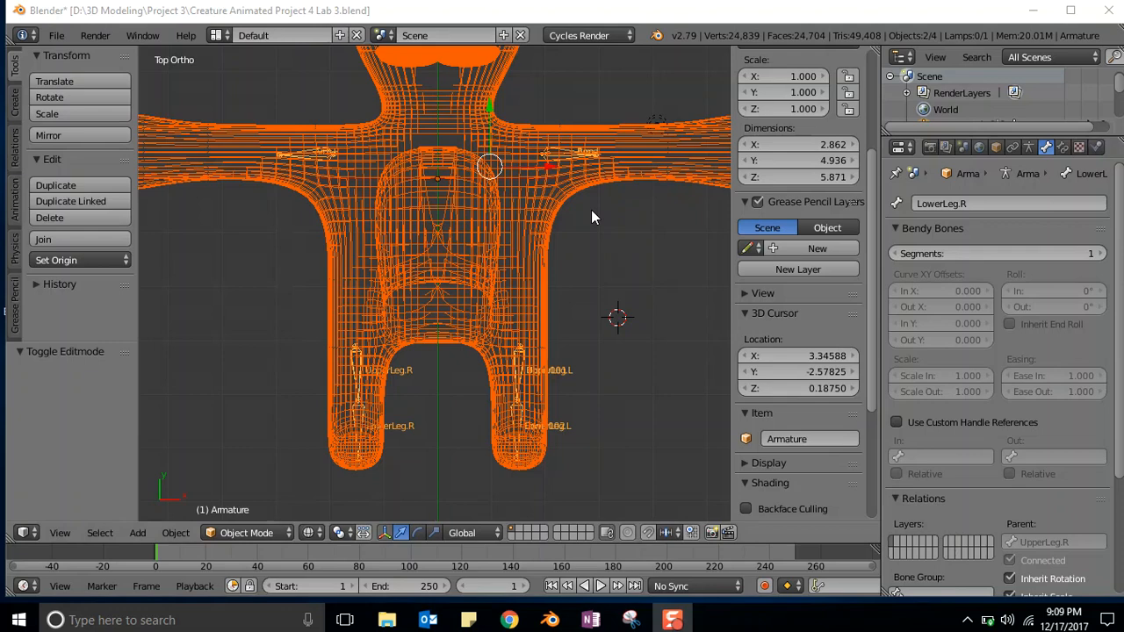
{"action": "left_click", "coordinate": [636, 370]}
{"action": "key", "text": "ctrl+p"}
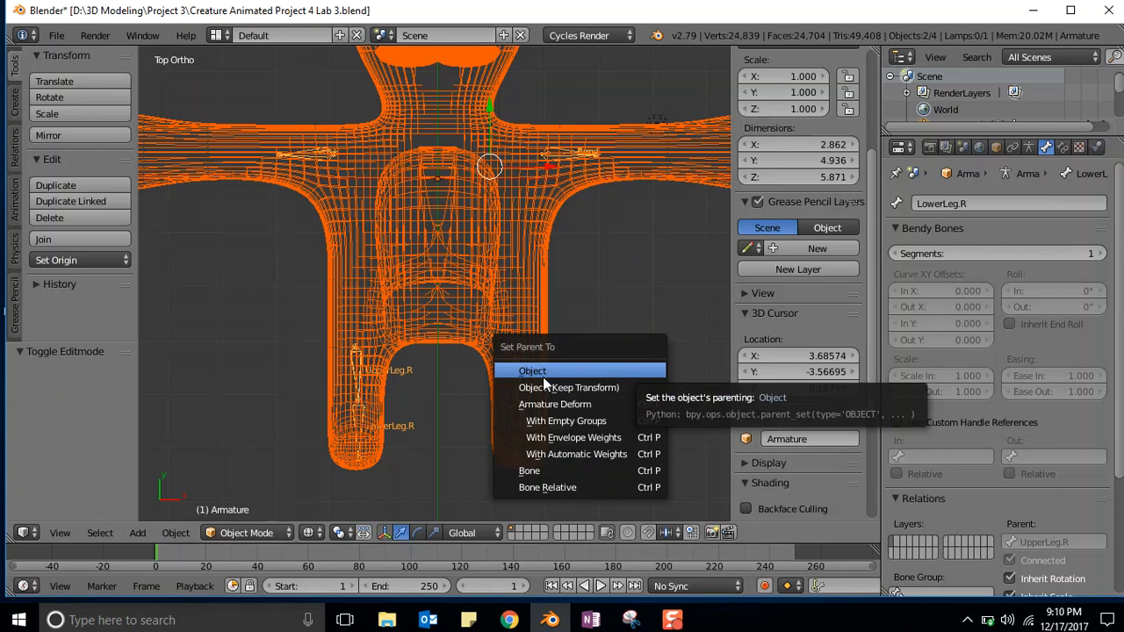
{"action": "left_click", "coordinate": [616, 445]}
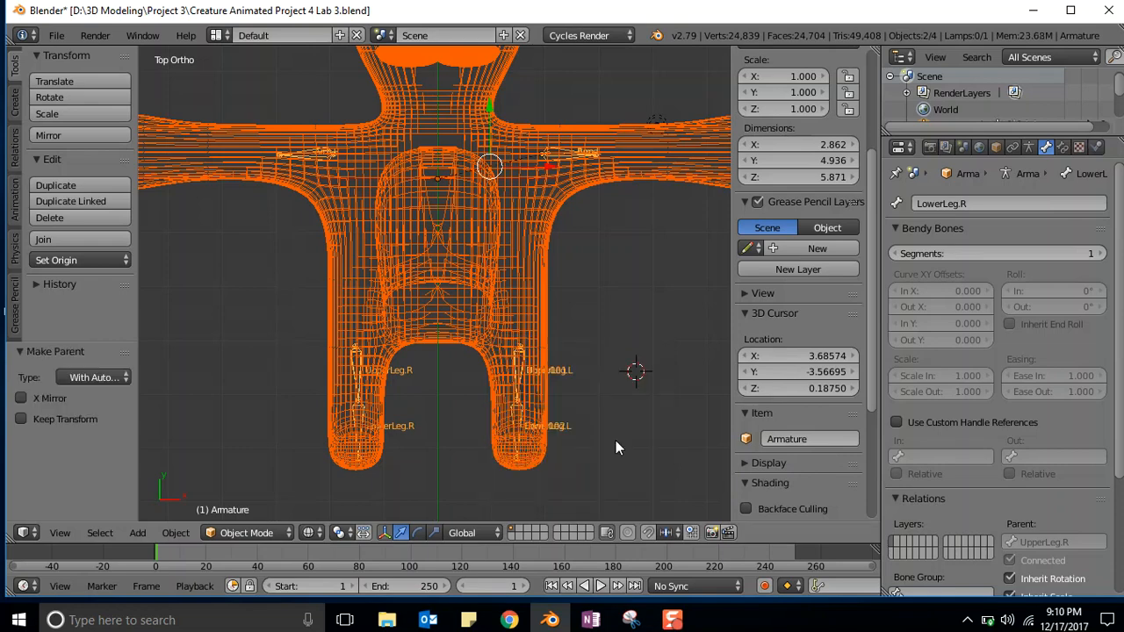
Show the creature mesh's modifiers and put the mesh into Edit Mode with vertex selection.
{"action": "right_click", "coordinate": [496, 253]}
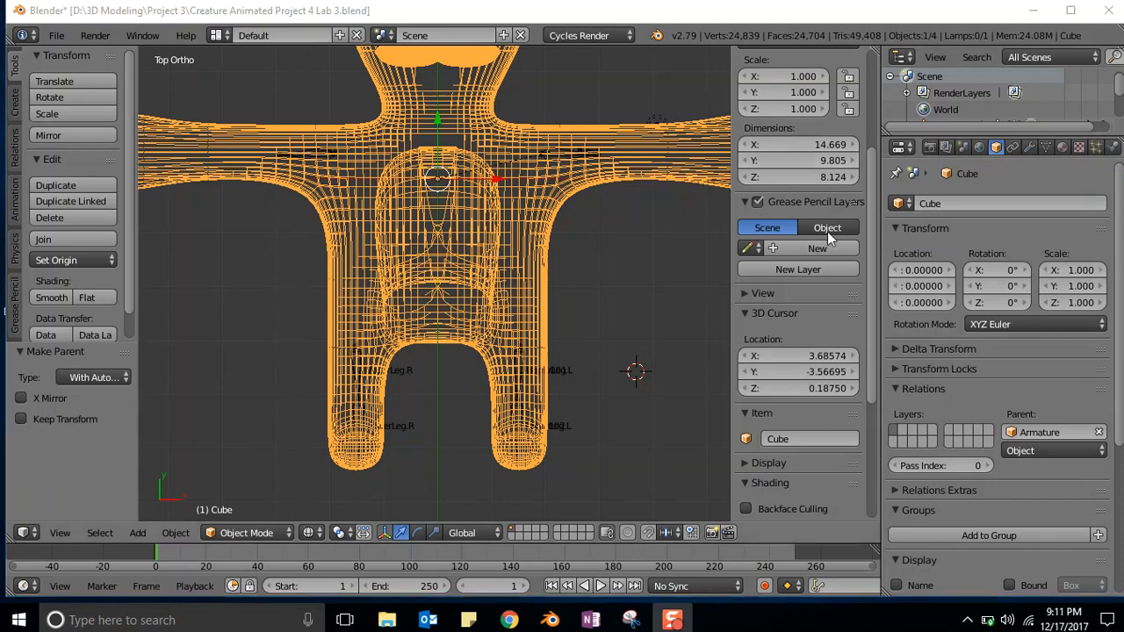
{"action": "left_click", "coordinate": [1029, 147]}
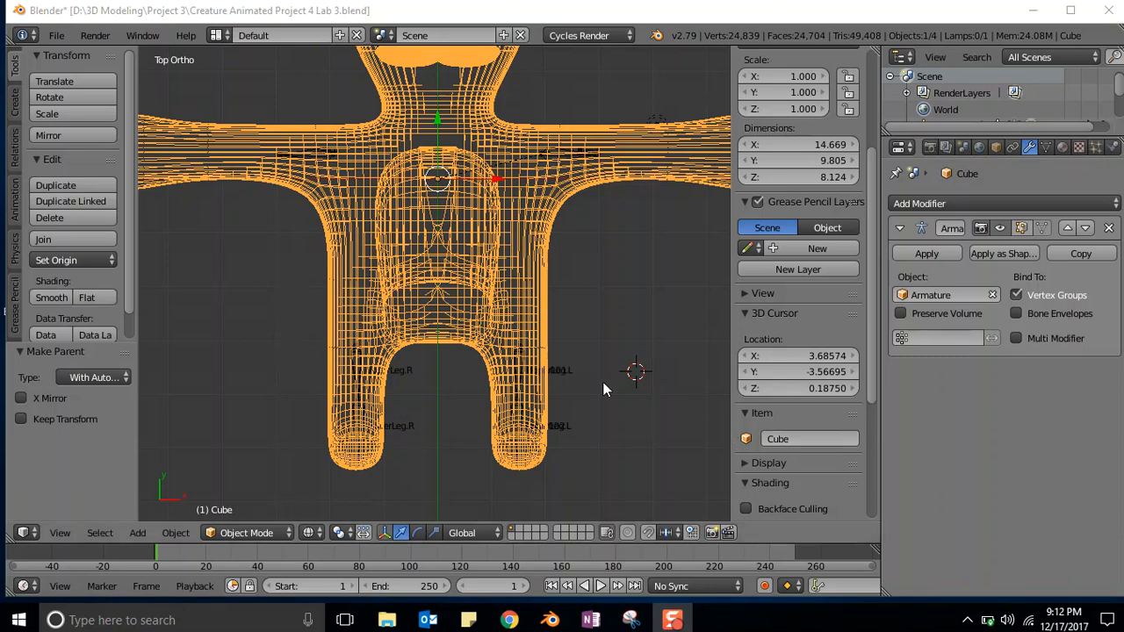
{"action": "left_click", "coordinate": [269, 534]}
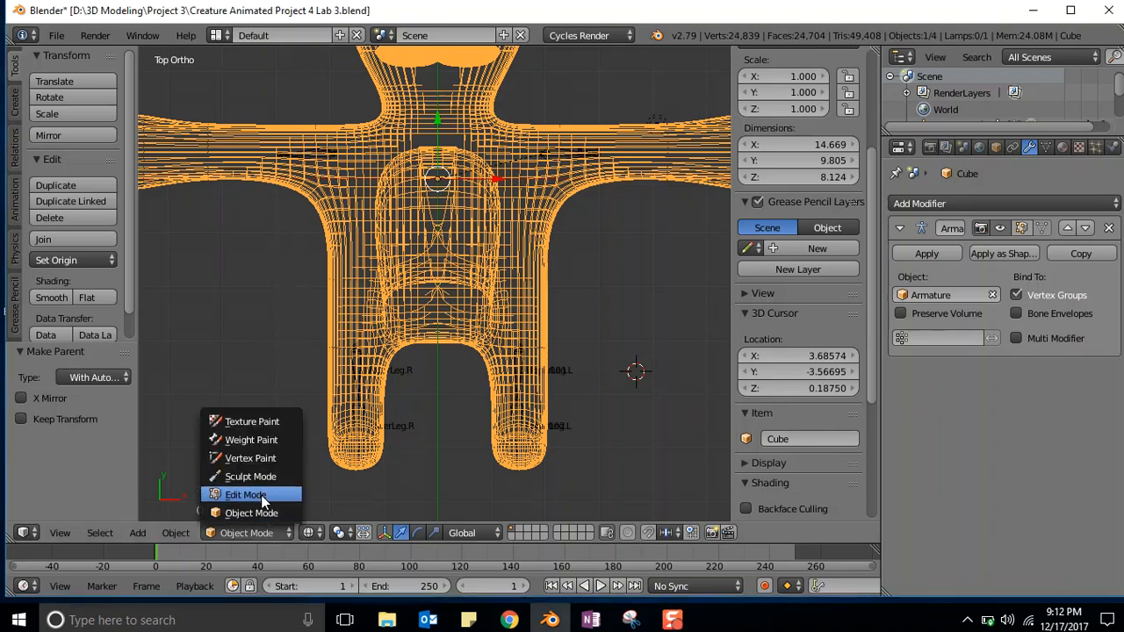
{"action": "left_click", "coordinate": [262, 495]}
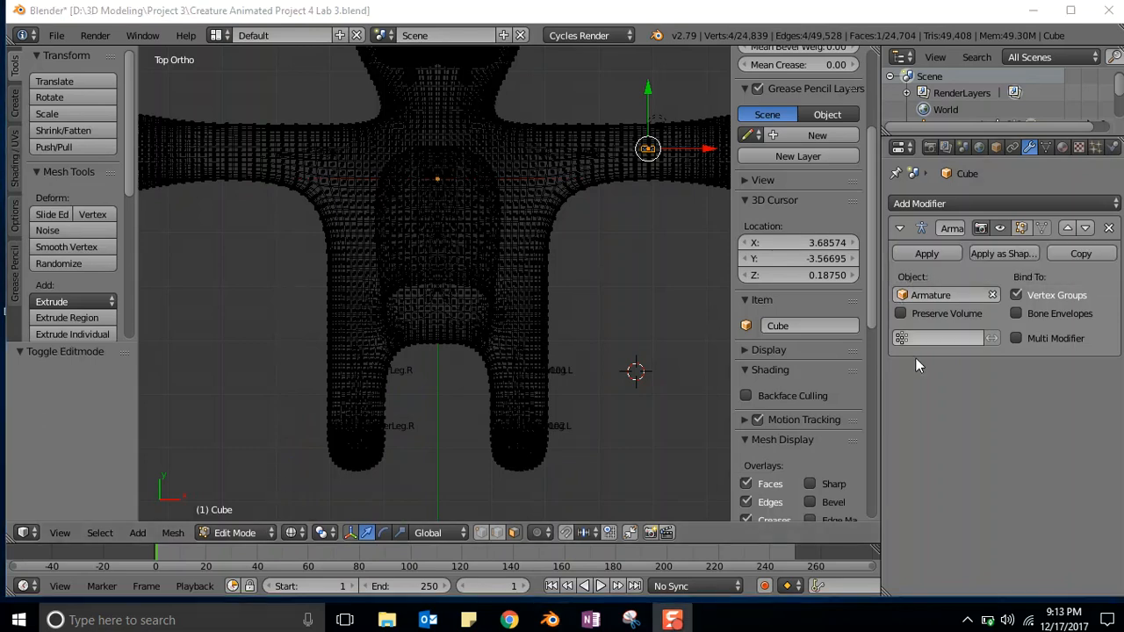
{"action": "left_click", "coordinate": [481, 533]}
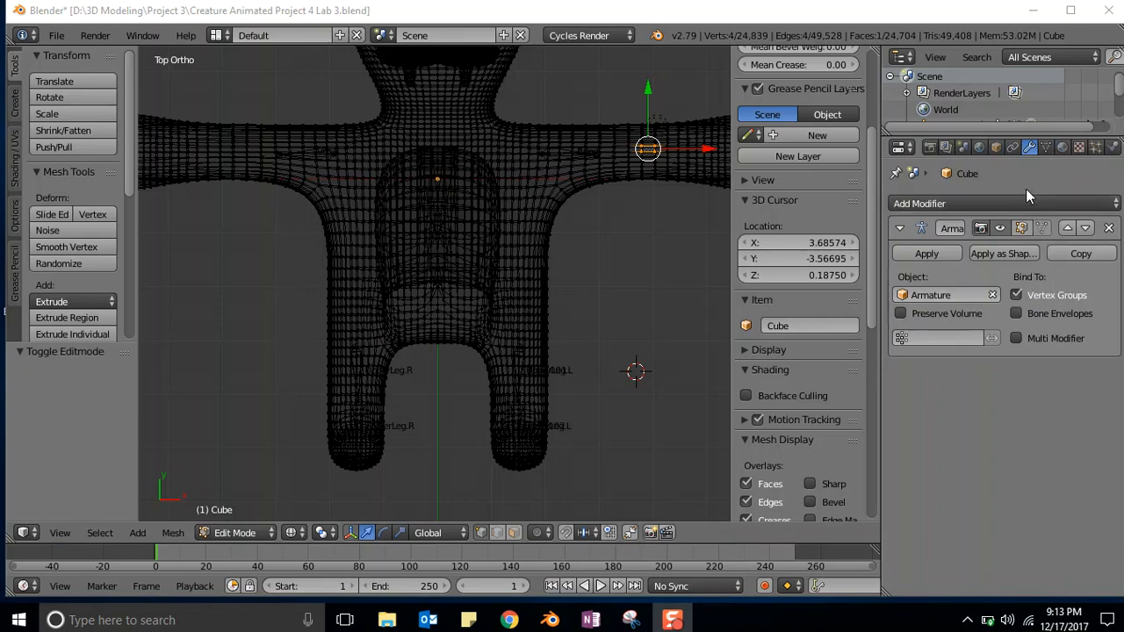
Select the vertices assigned to the UpperLeg.L vertex group of the creature mesh.
{"action": "left_click", "coordinate": [1046, 148]}
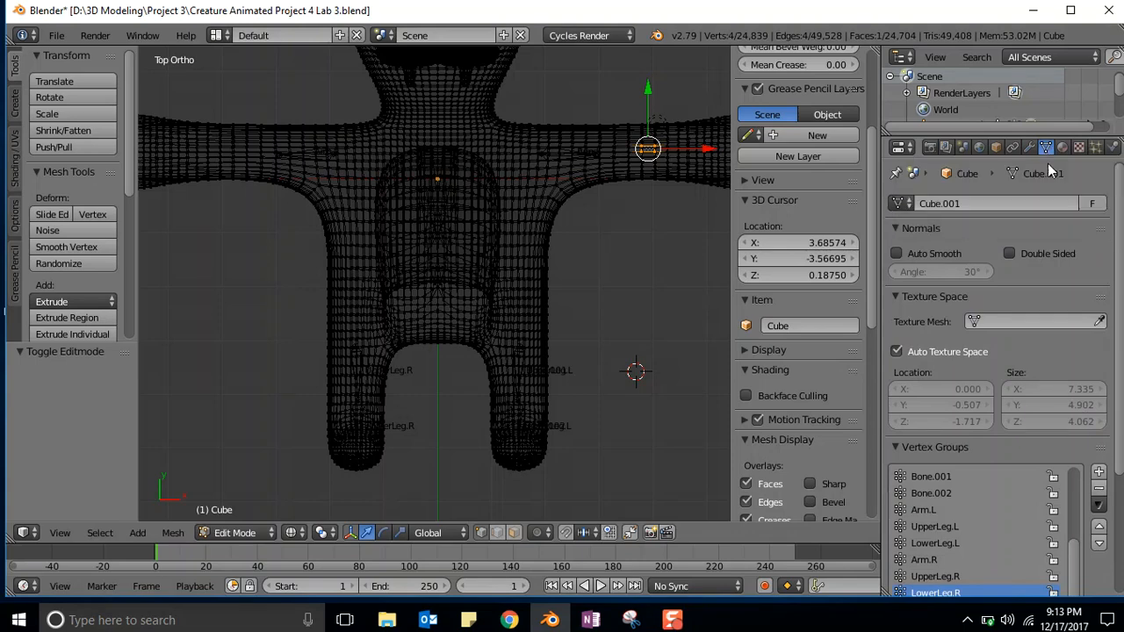
{"action": "left_click_drag", "start_coordinate": [1121, 226], "coordinate": [1121, 388]}
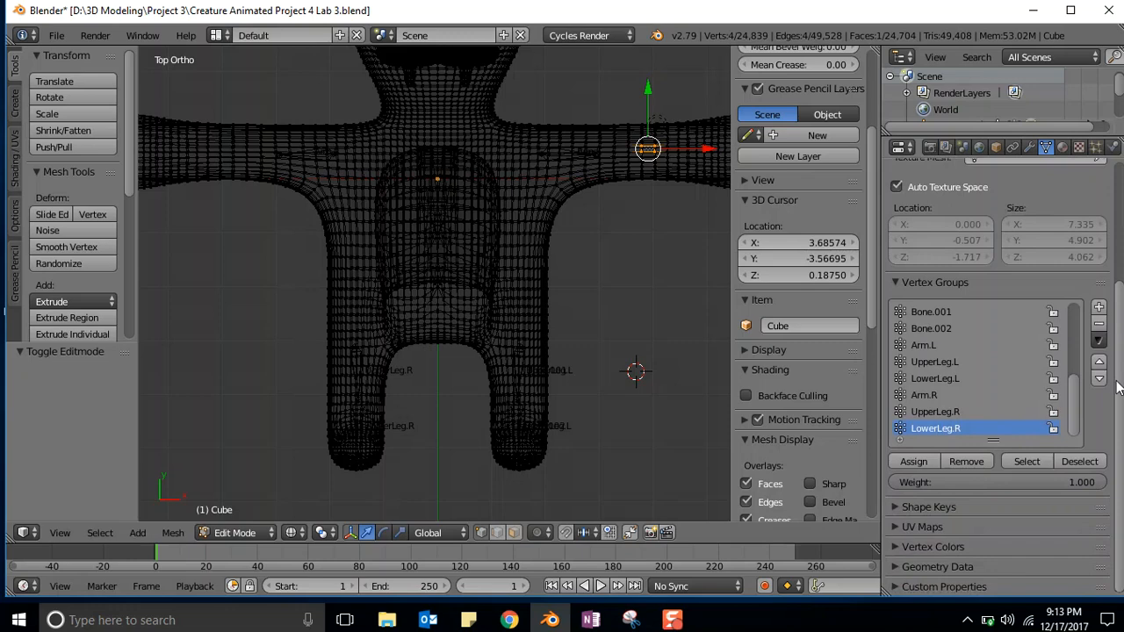
{"action": "left_click", "coordinate": [935, 363]}
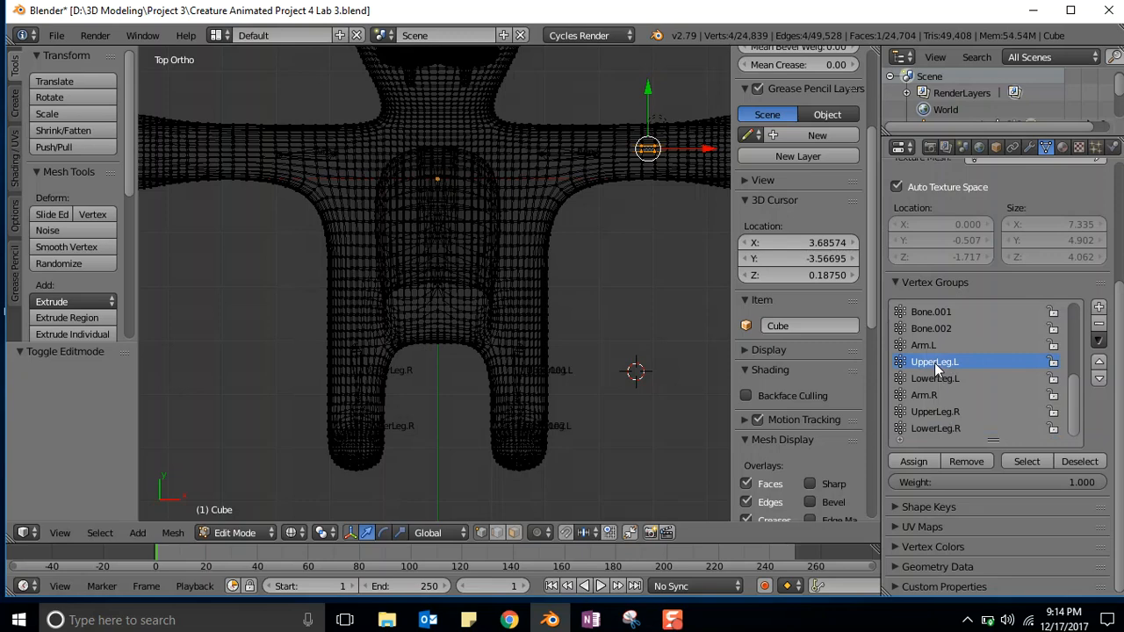
{"action": "left_click", "coordinate": [1027, 462]}
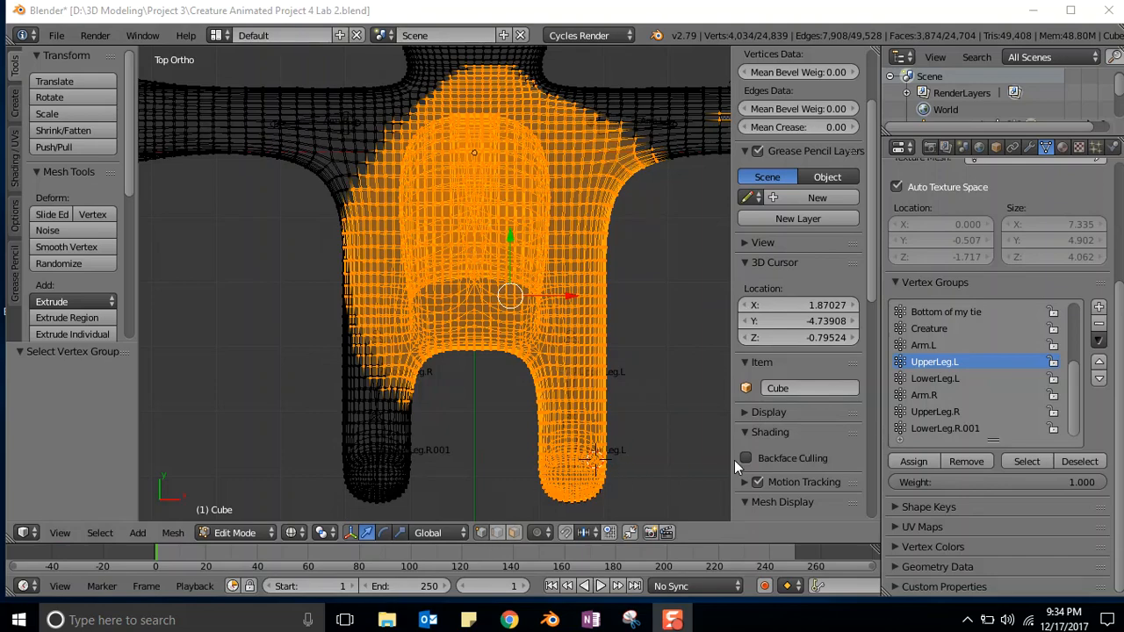
{"action": "scroll", "coordinate": [641, 369], "scroll_direction": "up", "scroll_amount": 3}
{"action": "scroll", "coordinate": [631, 363], "scroll_direction": "down", "scroll_amount": 5}
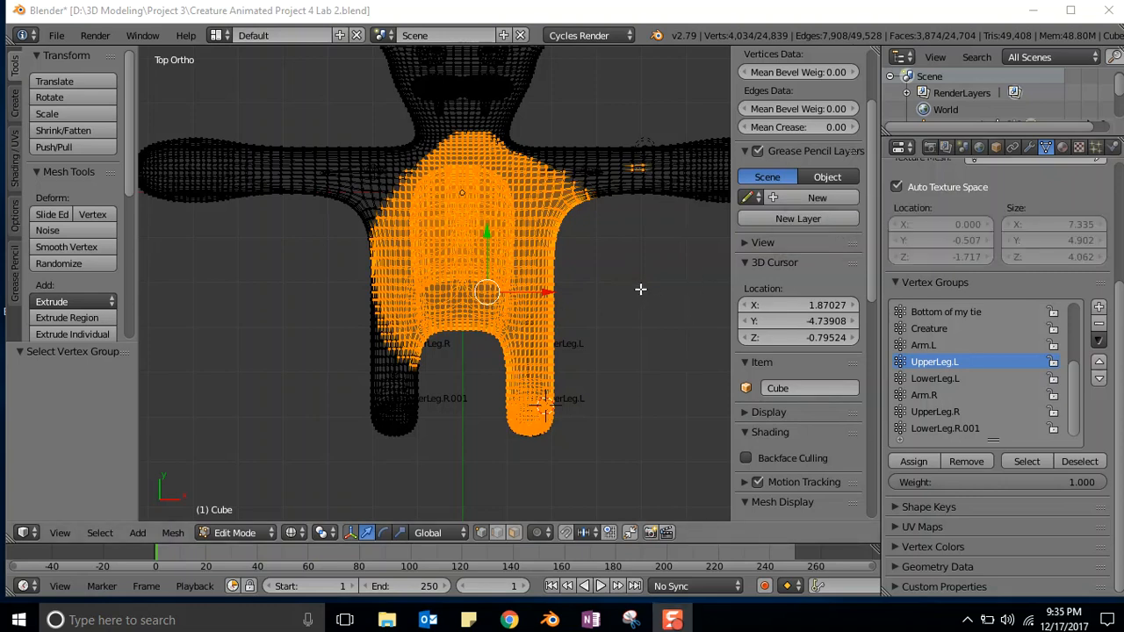
Box-select the creature's torso, both legs and inner arms, and remove those vertices from the UpperLeg.L vertex group.
{"action": "left_click", "coordinate": [617, 413]}
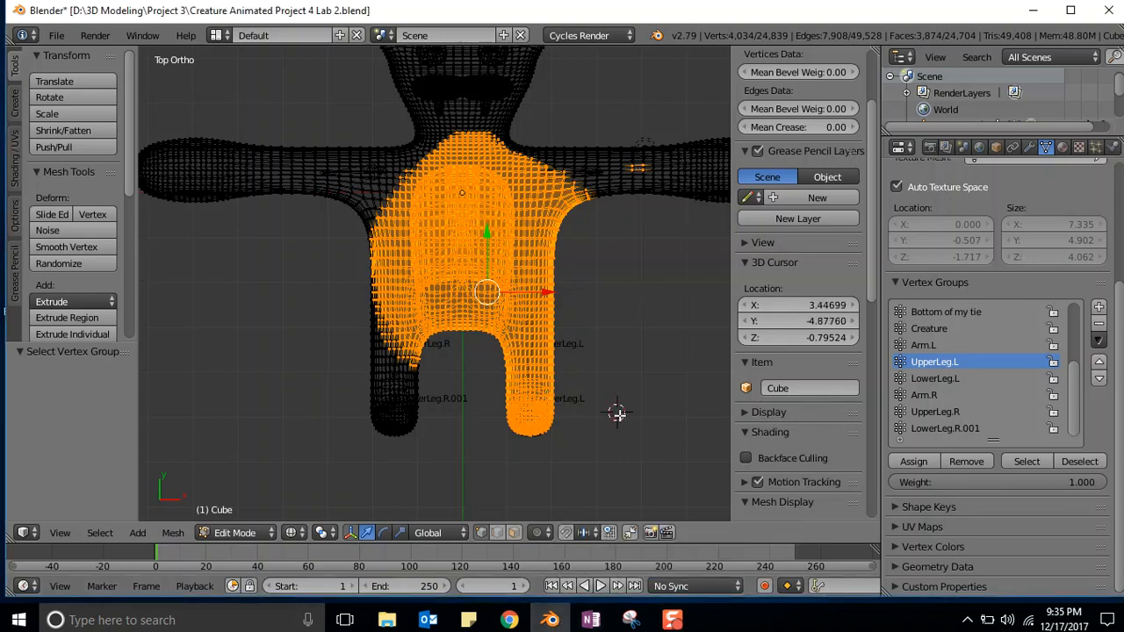
{"action": "key", "text": "b"}
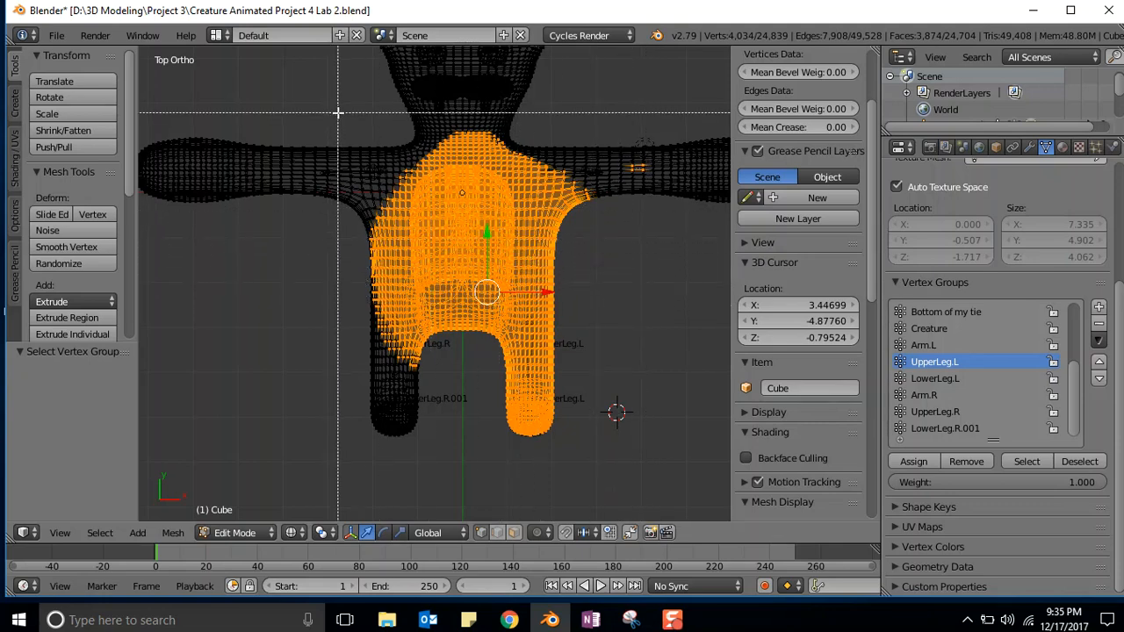
{"action": "left_click_drag", "start_coordinate": [338, 112], "coordinate": [658, 458]}
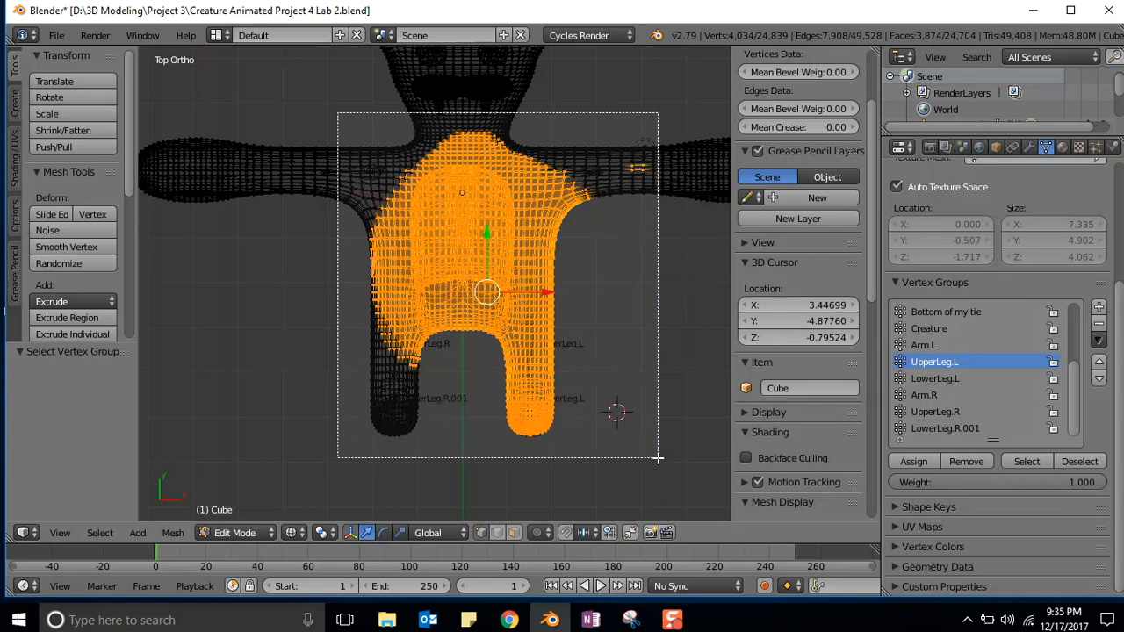
{"action": "left_click_drag", "start_coordinate": [658, 458], "coordinate": [657, 455]}
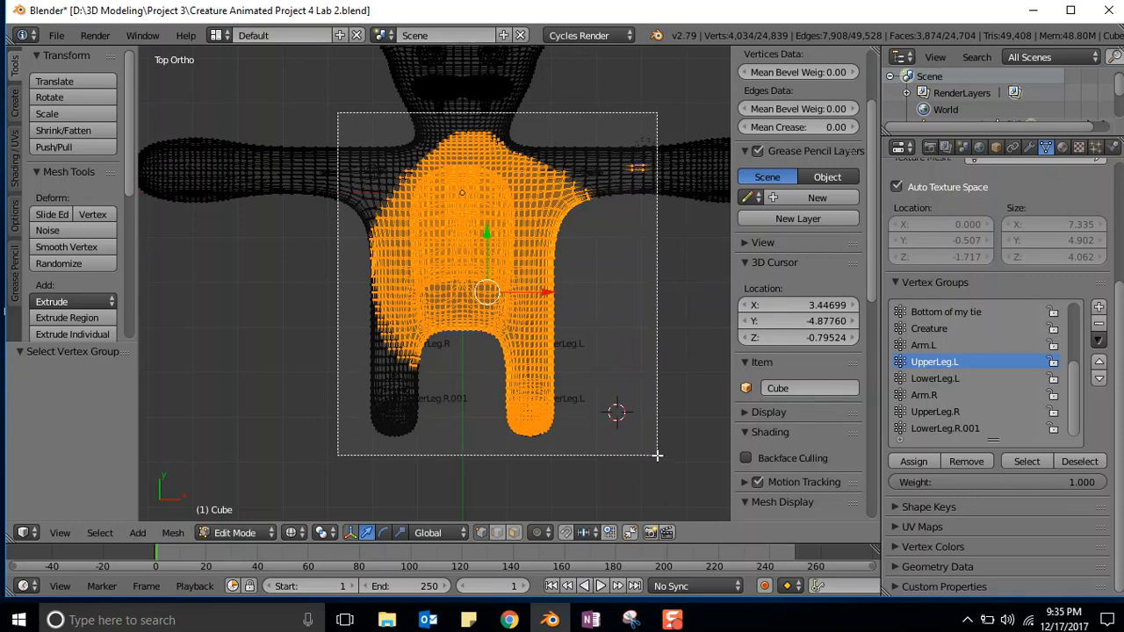
{"action": "left_click_drag", "start_coordinate": [657, 455], "coordinate": [657, 454]}
{"action": "key", "text": "b"}
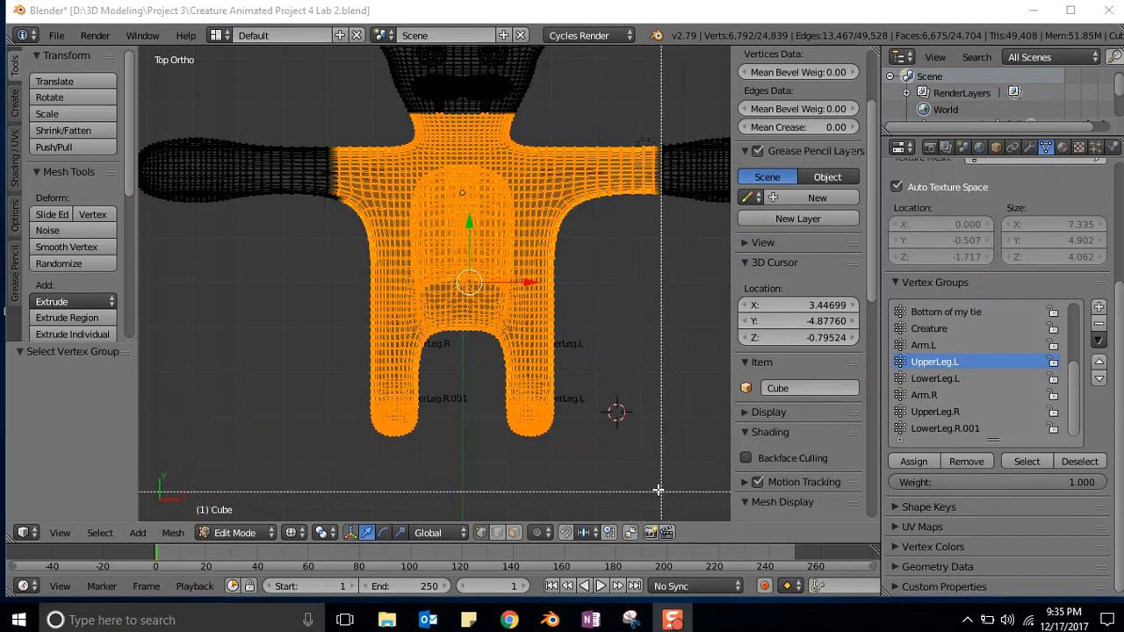
{"action": "key", "text": "Escape"}
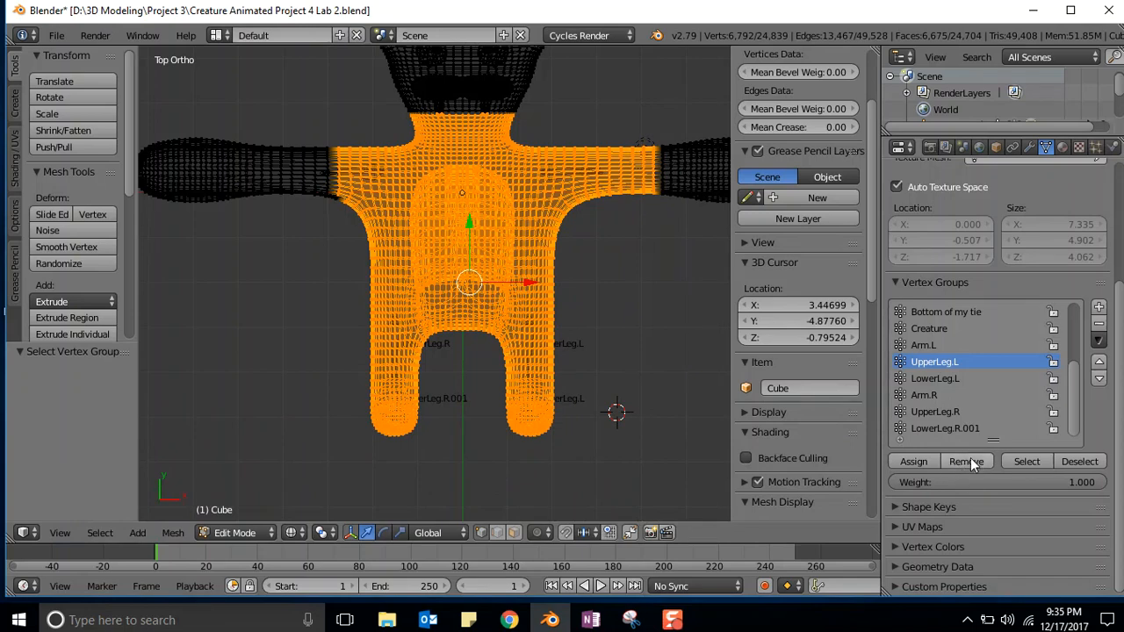
{"action": "left_click", "coordinate": [614, 280]}
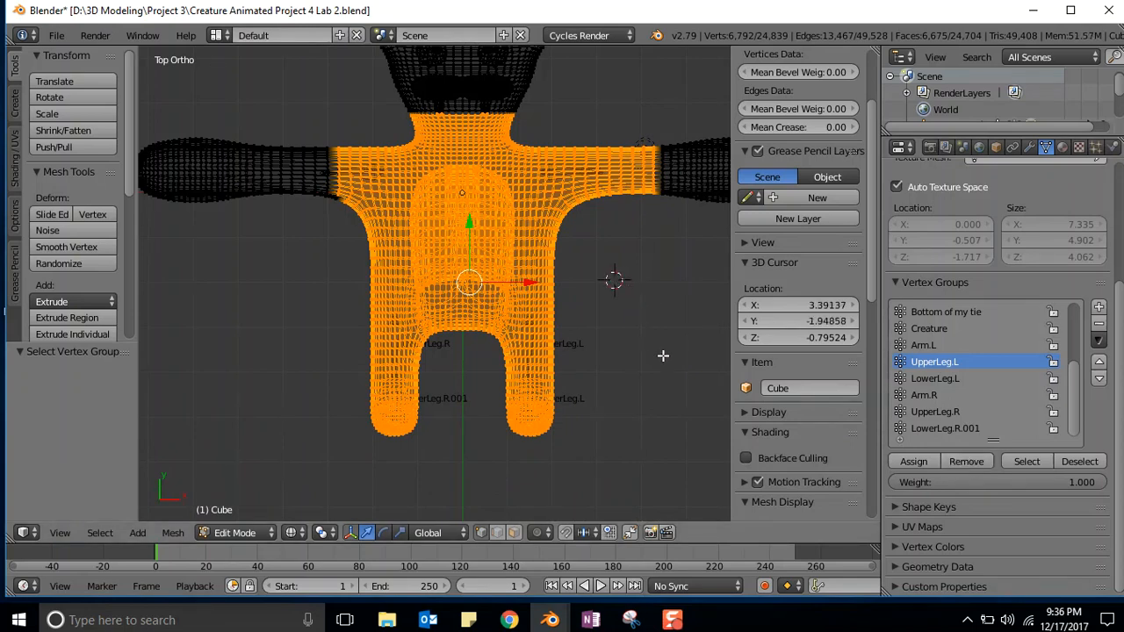
Clear the vertex selection on the creature mesh.
{"action": "key", "text": "a"}
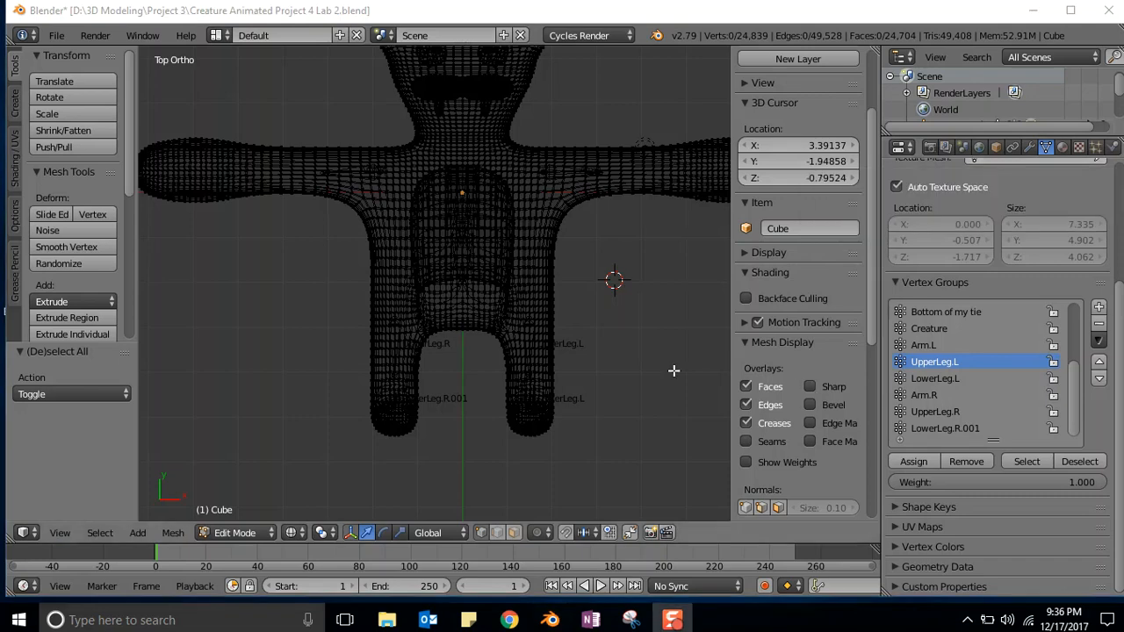
{"action": "left_click", "coordinate": [626, 391]}
{"action": "key", "text": "b"}
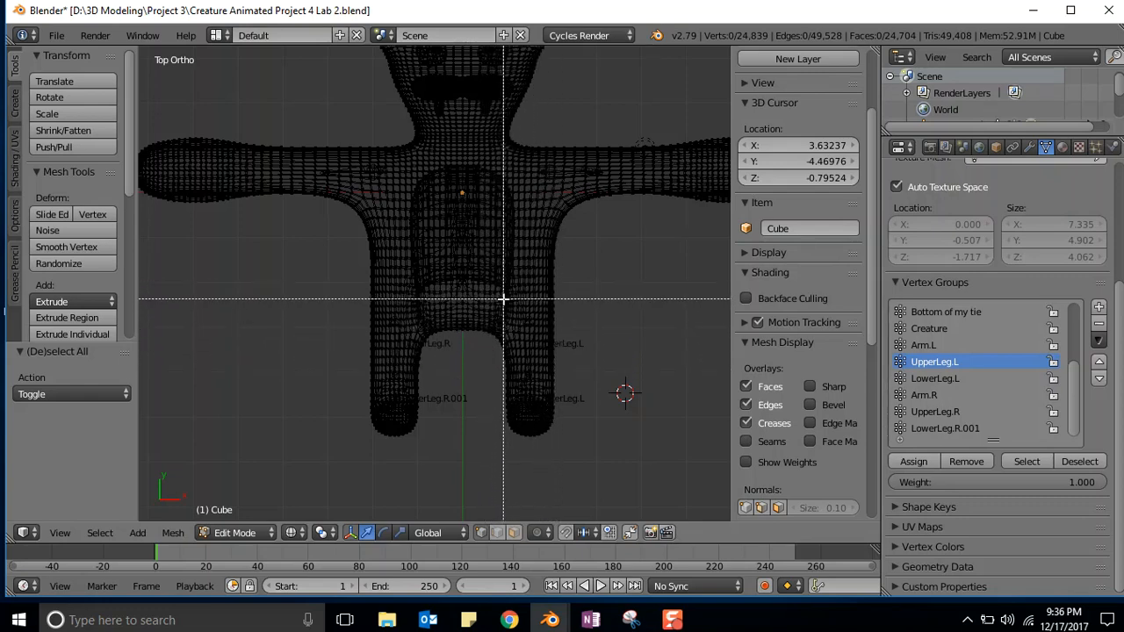
{"action": "left_click_drag", "start_coordinate": [501, 297], "coordinate": [502, 297]}
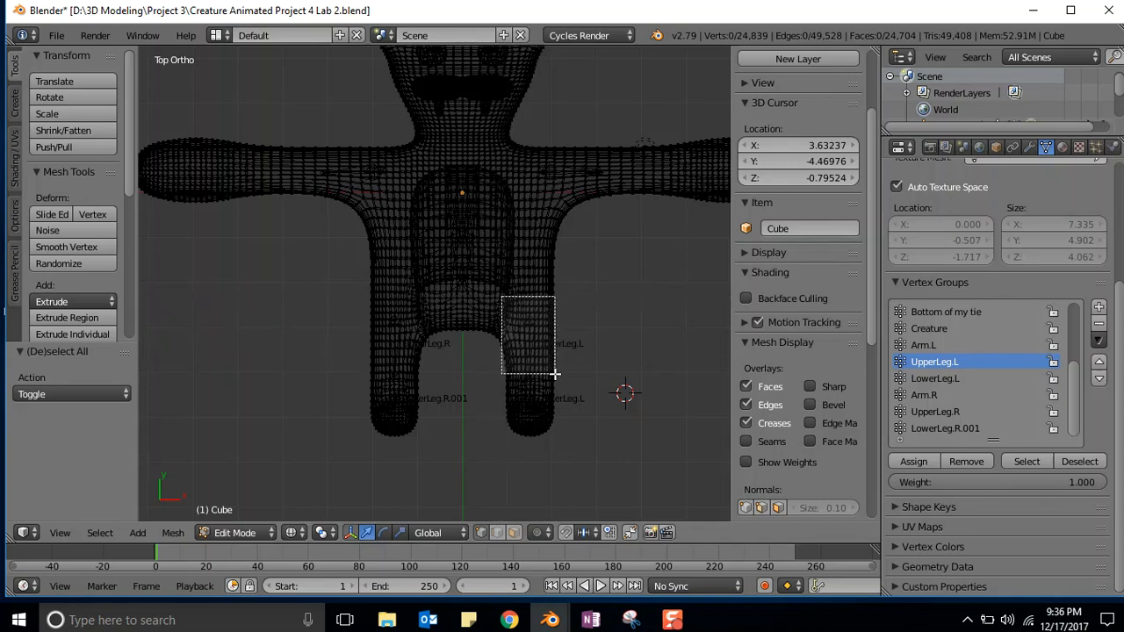
{"action": "left_click_drag", "start_coordinate": [555, 374], "coordinate": [555, 374]}
{"action": "key", "text": "b"}
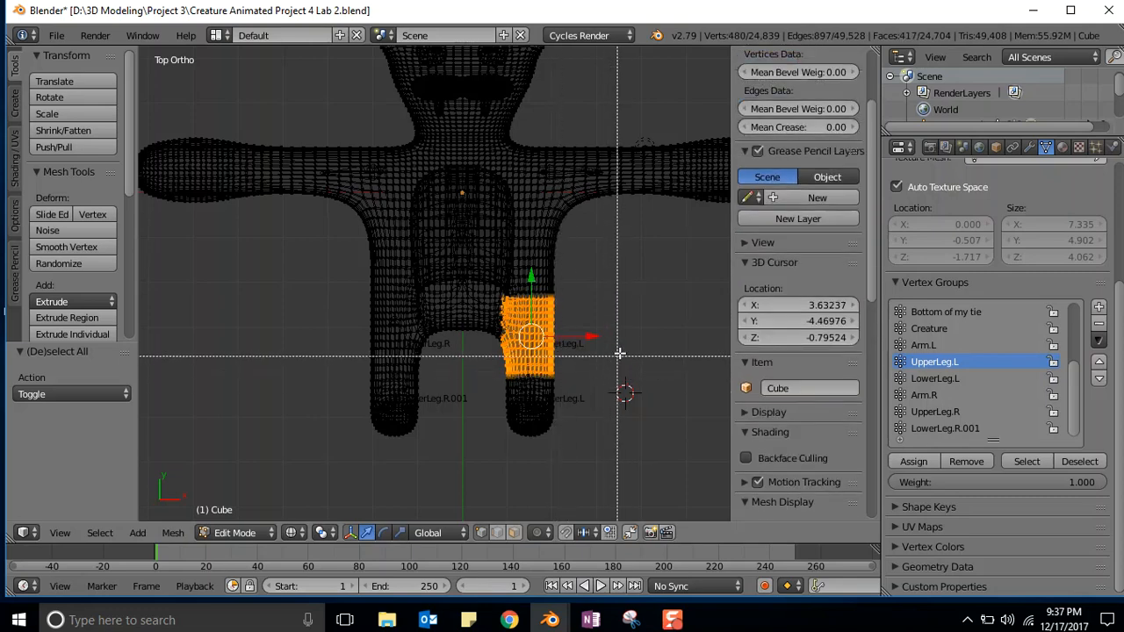
{"action": "key", "text": "Escape"}
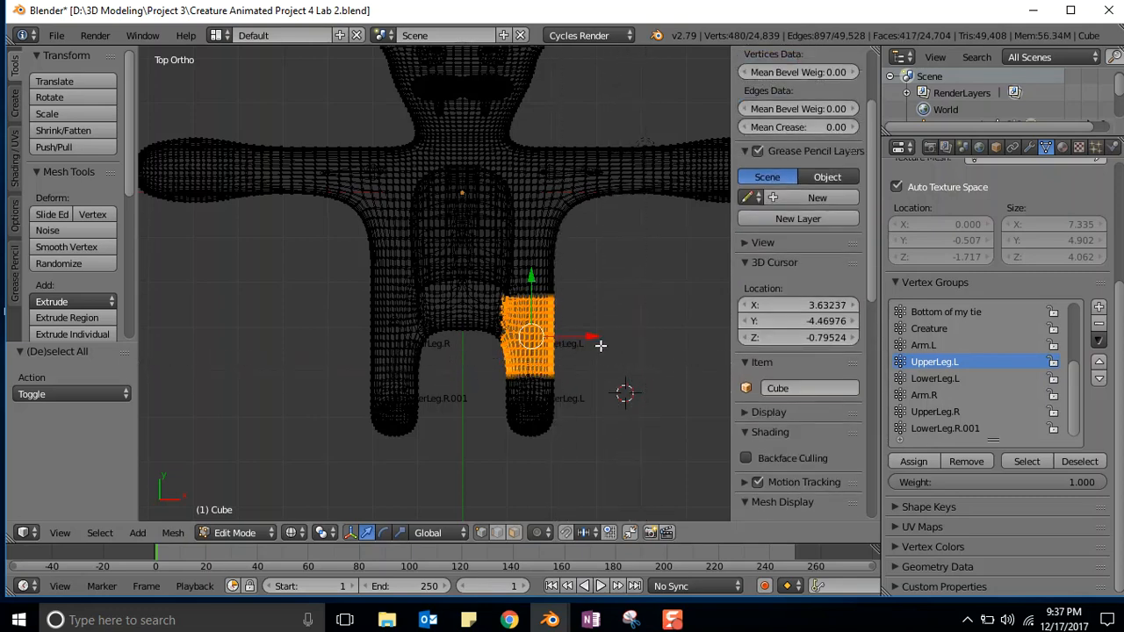
{"action": "scroll", "coordinate": [632, 351], "scroll_direction": "up", "scroll_amount": 2}
{"action": "middle_click_drag", "start_coordinate": [633, 352], "coordinate": [434, 159]}
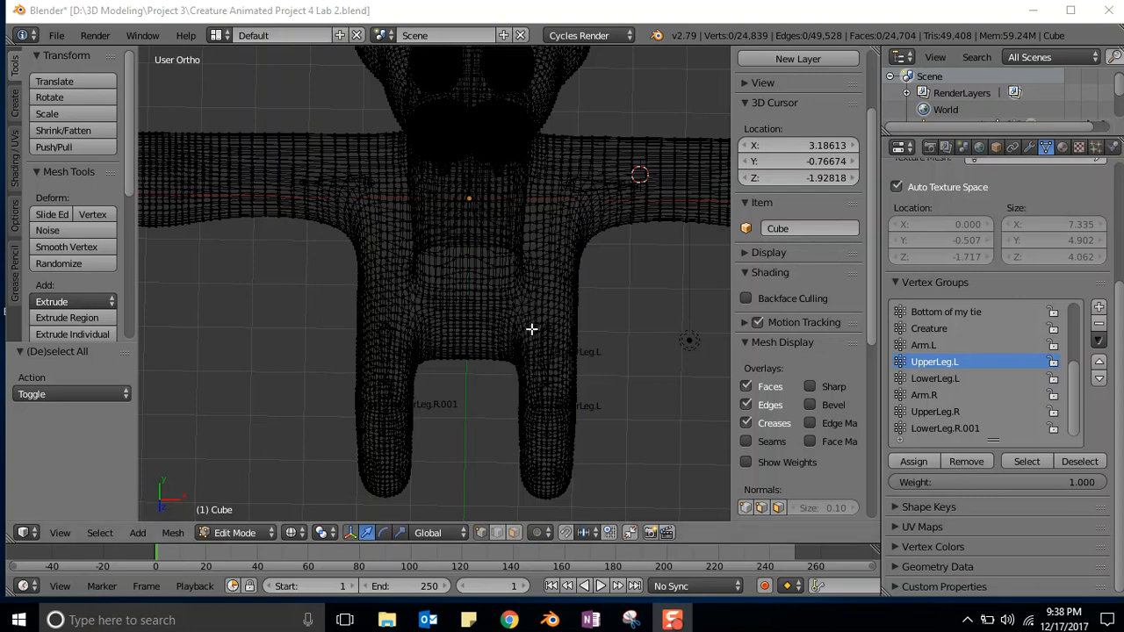
Box-select the upper part of the creature's left leg and assign those vertices to the UpperLeg.L vertex group.
{"action": "middle_click_drag", "start_coordinate": [607, 319], "coordinate": [602, 296]}
{"action": "key", "text": "b"}
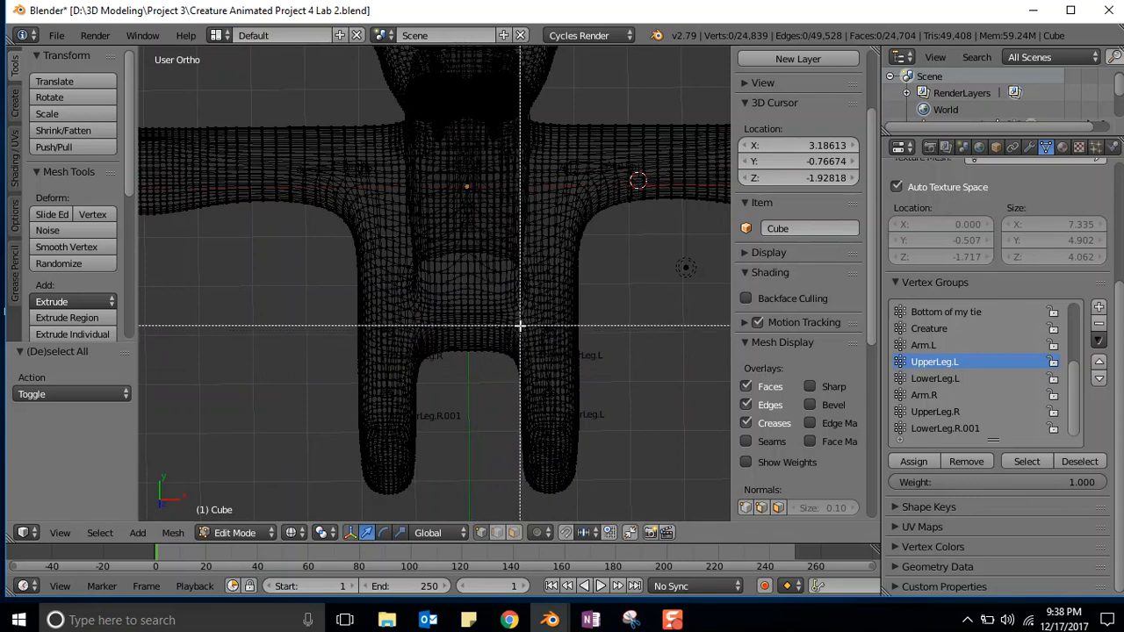
{"action": "left_click_drag", "start_coordinate": [520, 322], "coordinate": [526, 345]}
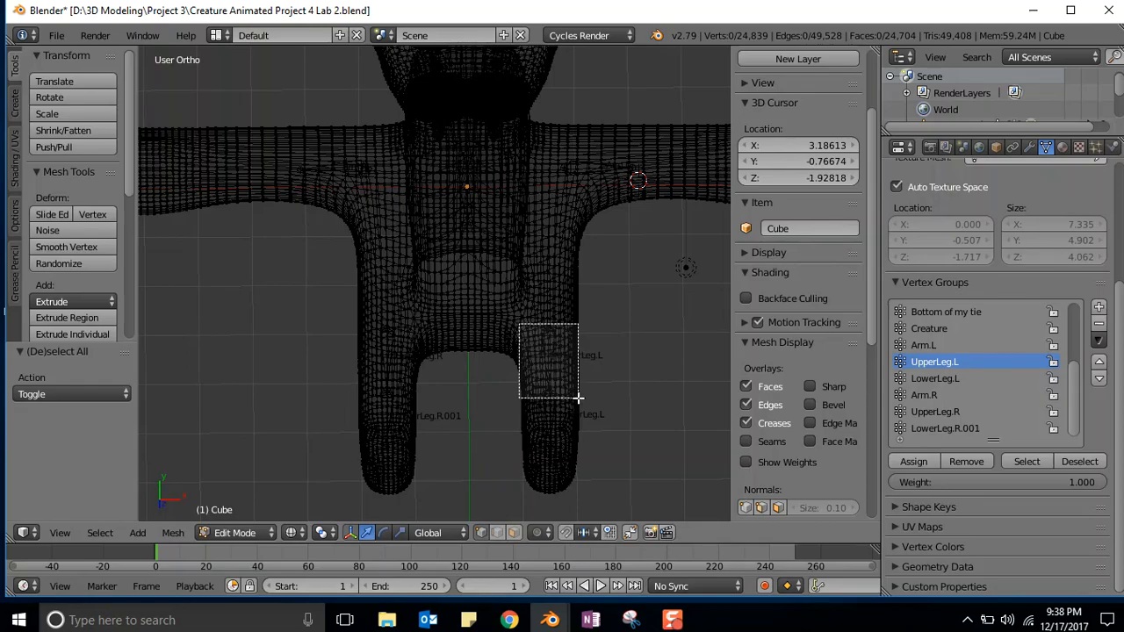
{"action": "left_click_drag", "start_coordinate": [578, 398], "coordinate": [578, 398]}
{"action": "key", "text": "b"}
{"action": "left_click_drag", "start_coordinate": [678, 402], "coordinate": [634, 370]}
{"action": "scroll", "coordinate": [639, 374], "scroll_direction": "up", "scroll_amount": 1}
{"action": "middle_click_drag", "start_coordinate": [669, 412], "coordinate": [565, 395]}
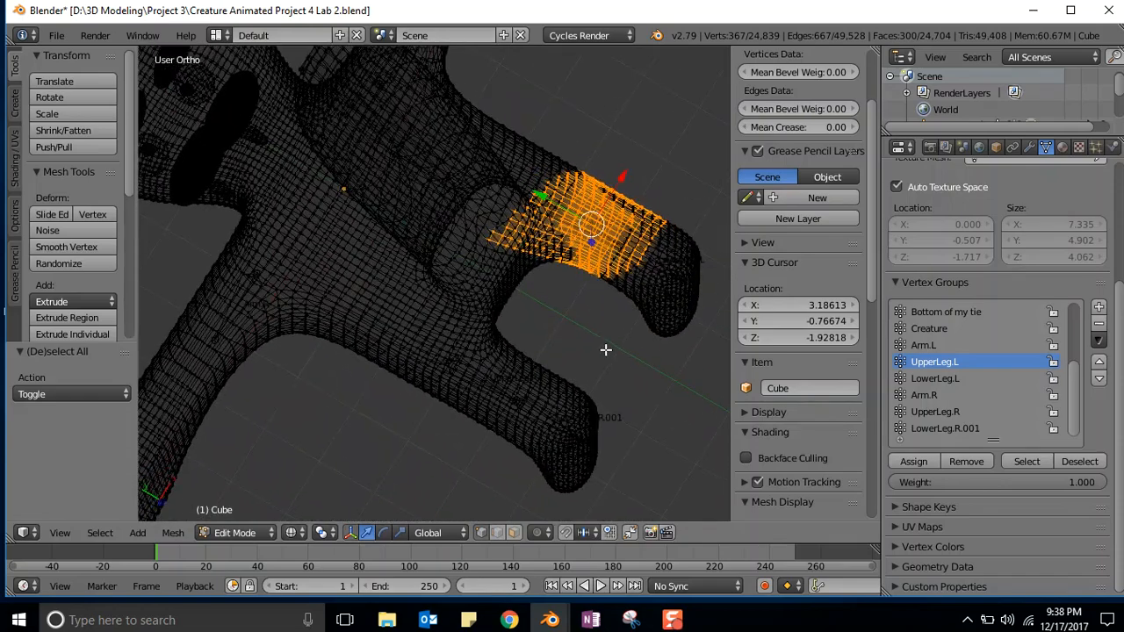
{"action": "key", "text": "KP_7"}
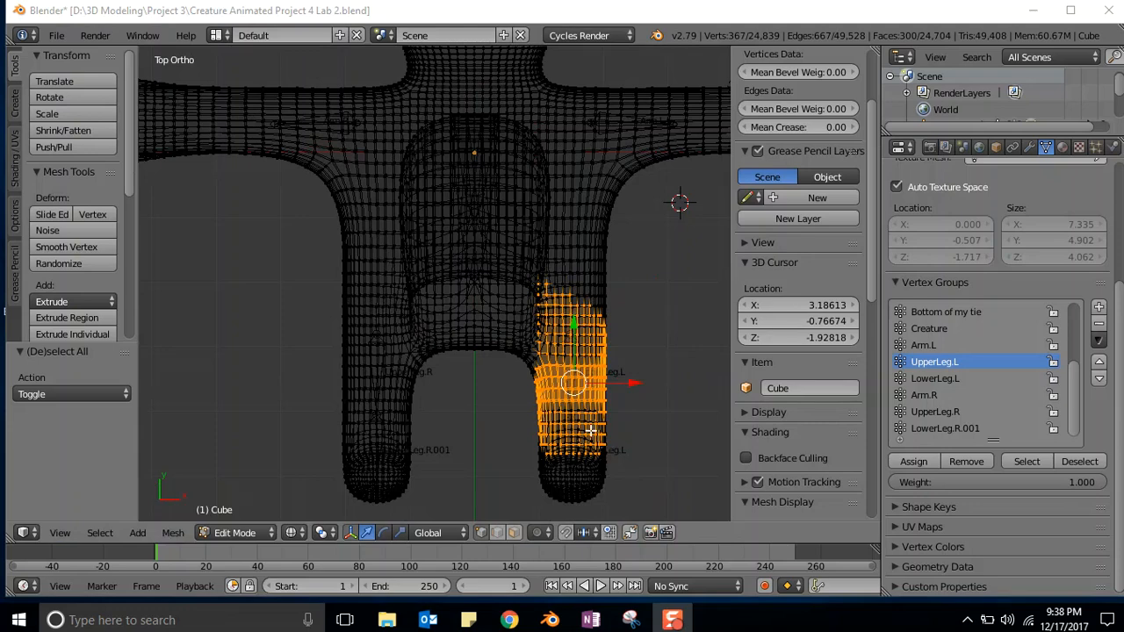
{"action": "left_click", "coordinate": [913, 463]}
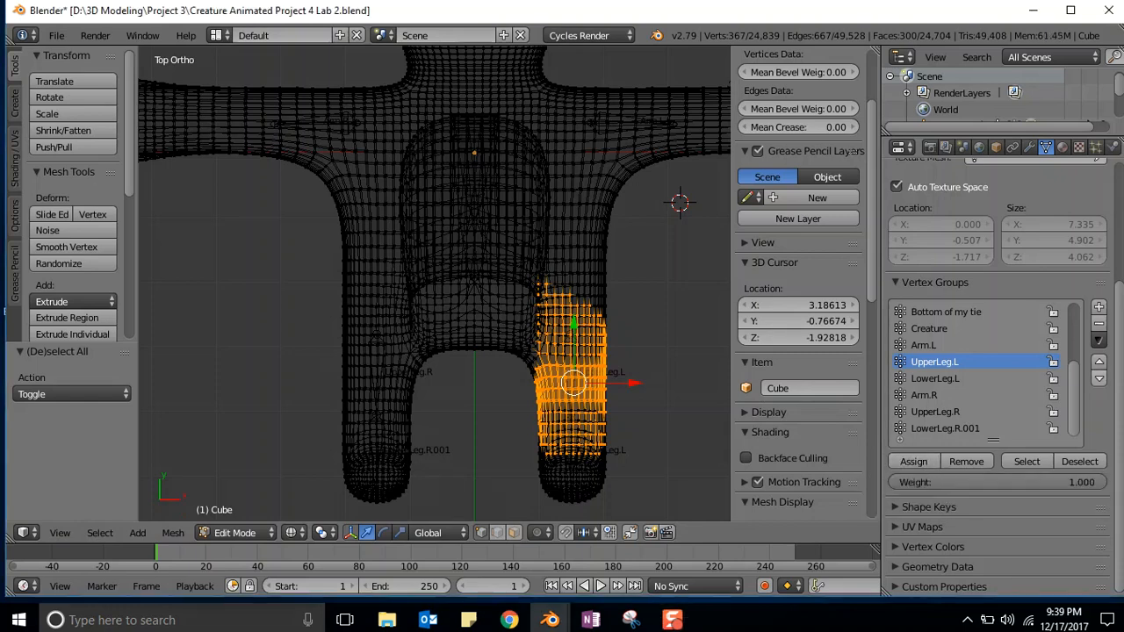
Clear the selection and select the vertices assigned to the UpperLeg.R vertex group.
{"action": "left_click", "coordinate": [665, 354]}
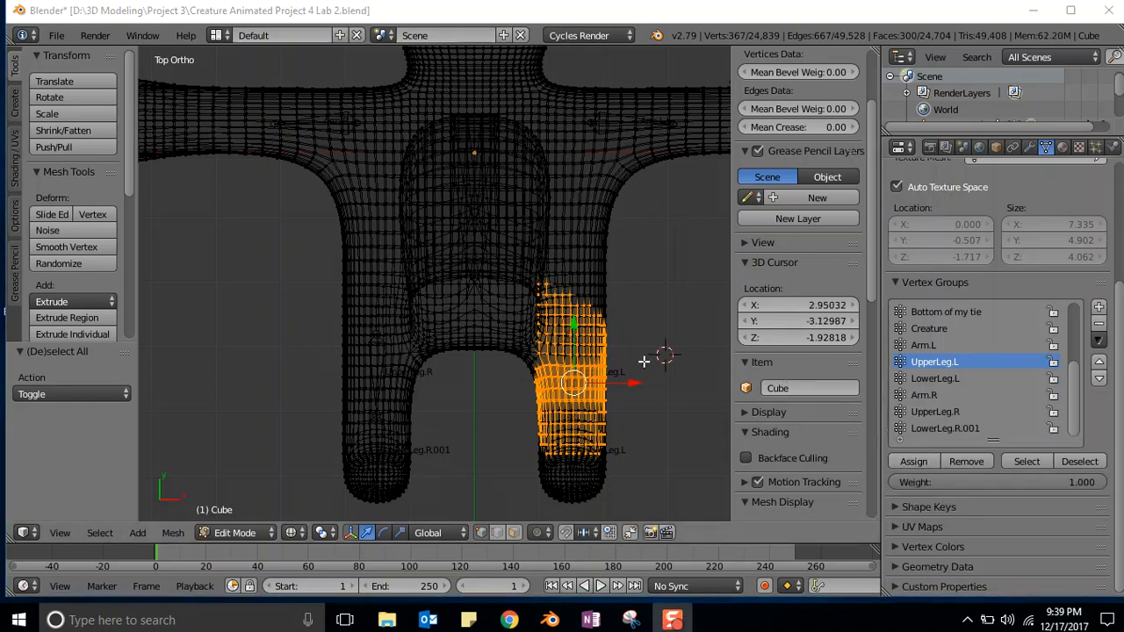
{"action": "left_click", "coordinate": [669, 311]}
{"action": "key", "text": "a"}
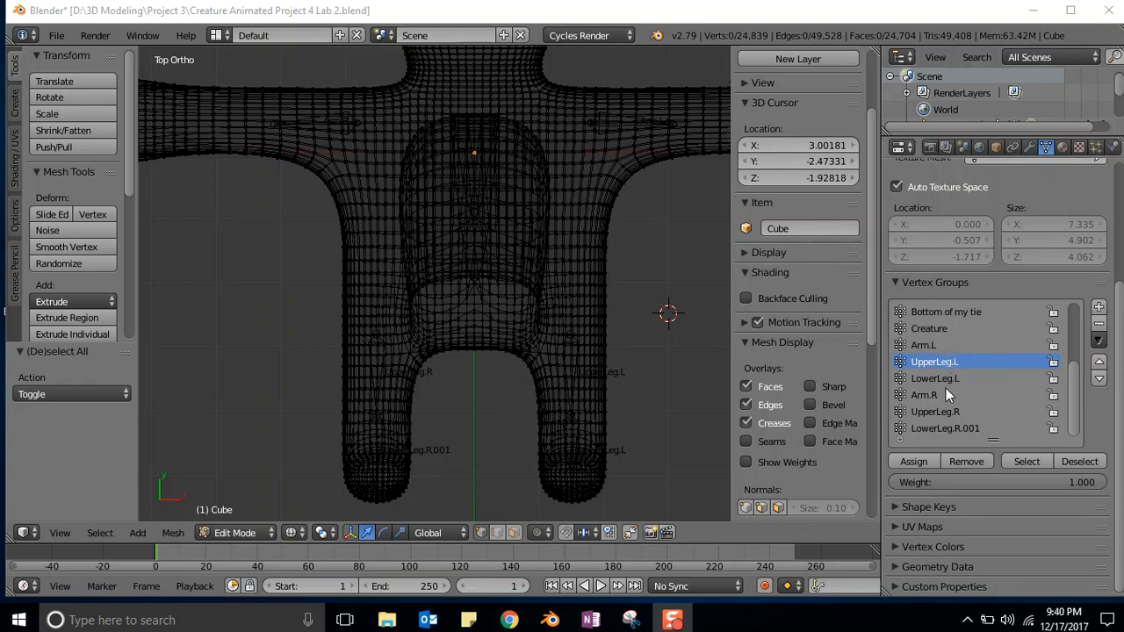
{"action": "left_click", "coordinate": [929, 412]}
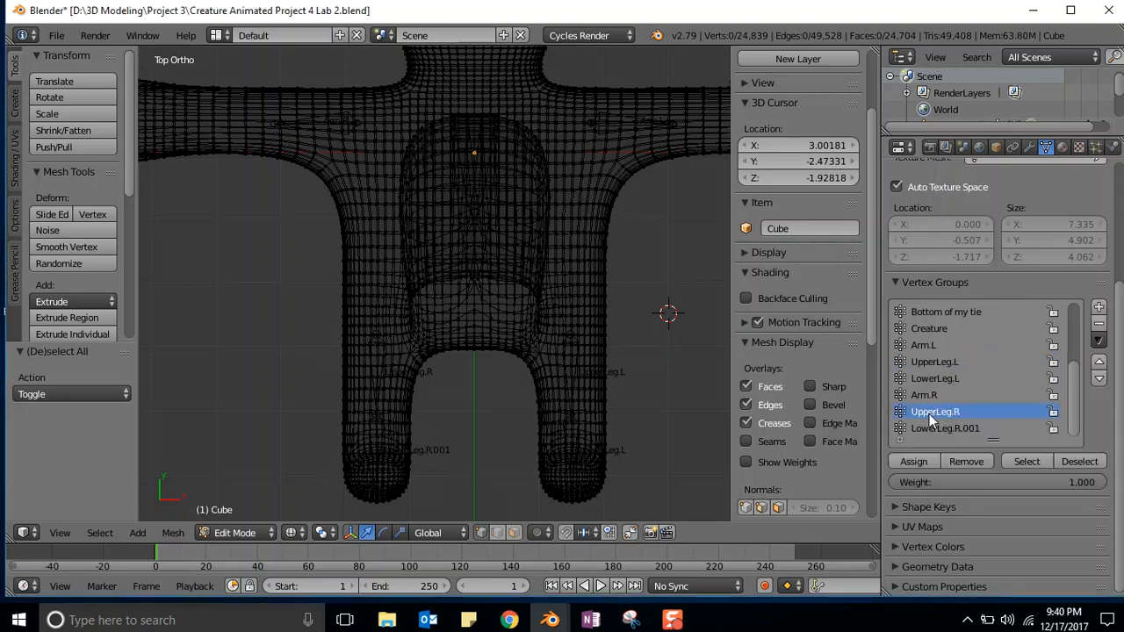
{"action": "left_click", "coordinate": [1027, 463]}
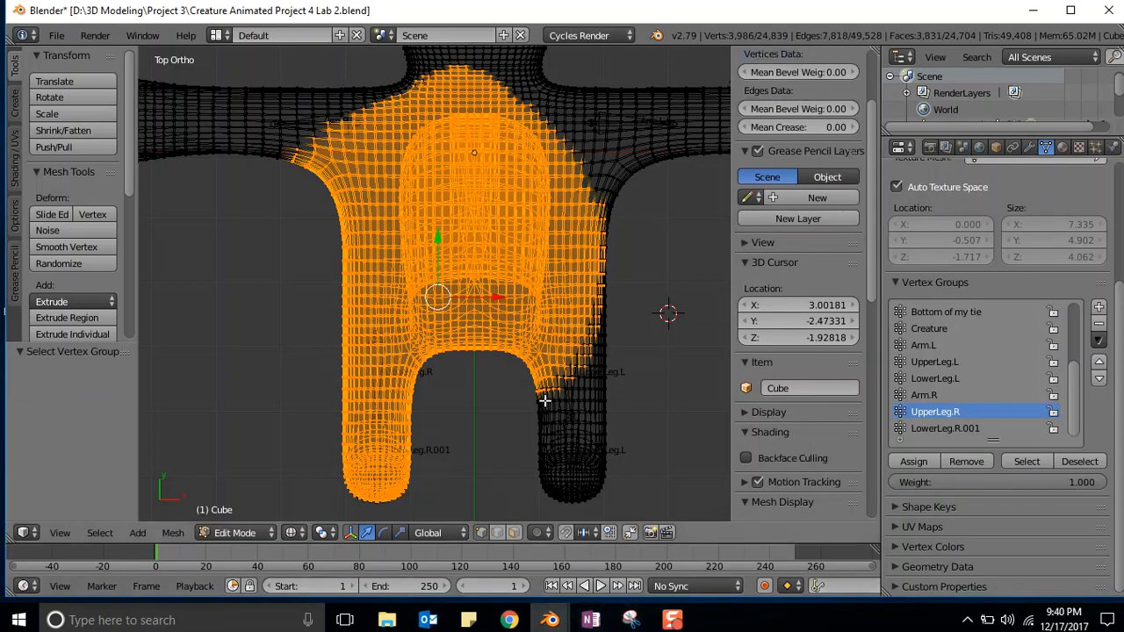
Box-select the creature's torso, both legs and inner arms, remove those vertices from the UpperLeg.R vertex group, and deselect everything.
{"action": "scroll", "coordinate": [561, 326], "scroll_direction": "up", "scroll_amount": 2}
{"action": "scroll", "coordinate": [560, 326], "scroll_direction": "down", "scroll_amount": 3}
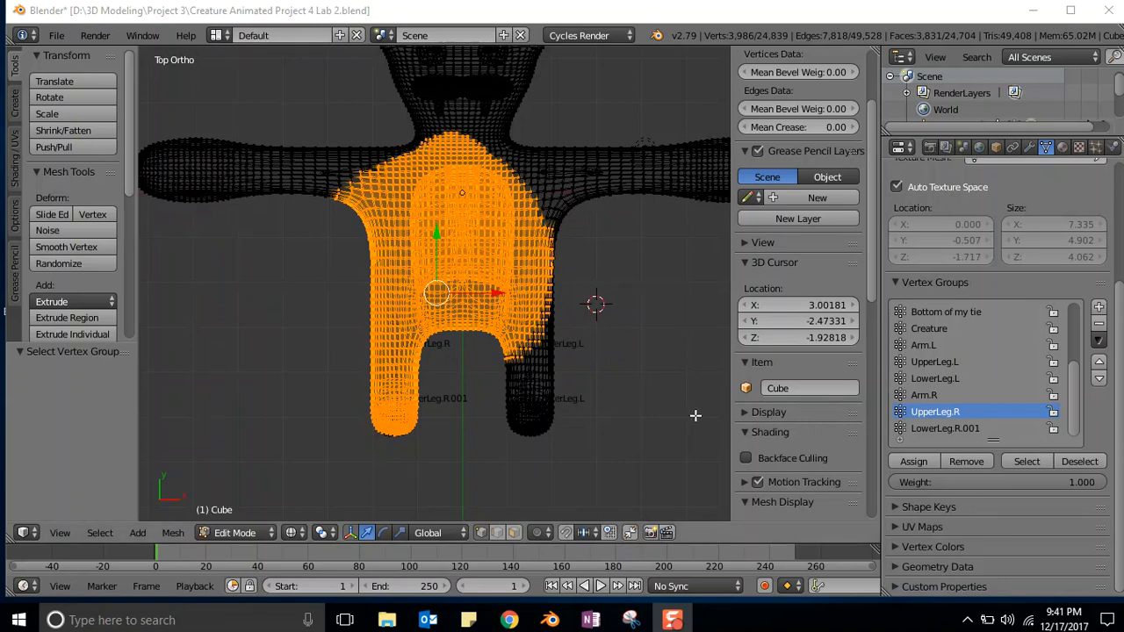
{"action": "left_click", "coordinate": [264, 220]}
{"action": "key", "text": "b"}
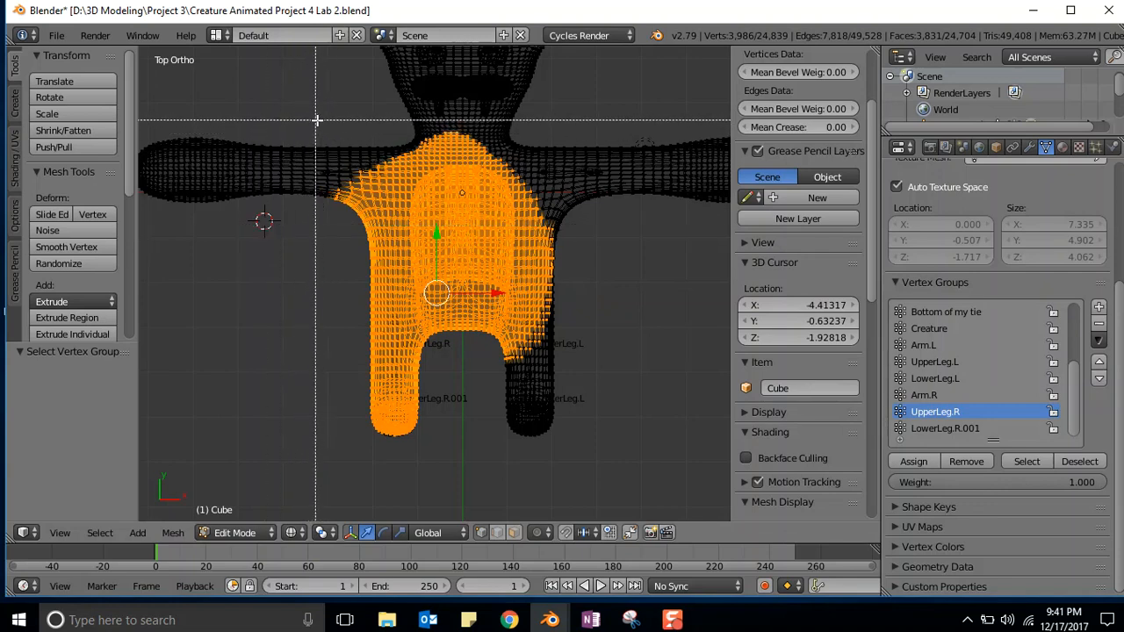
{"action": "left_click_drag", "start_coordinate": [318, 118], "coordinate": [572, 458]}
{"action": "key", "text": "b"}
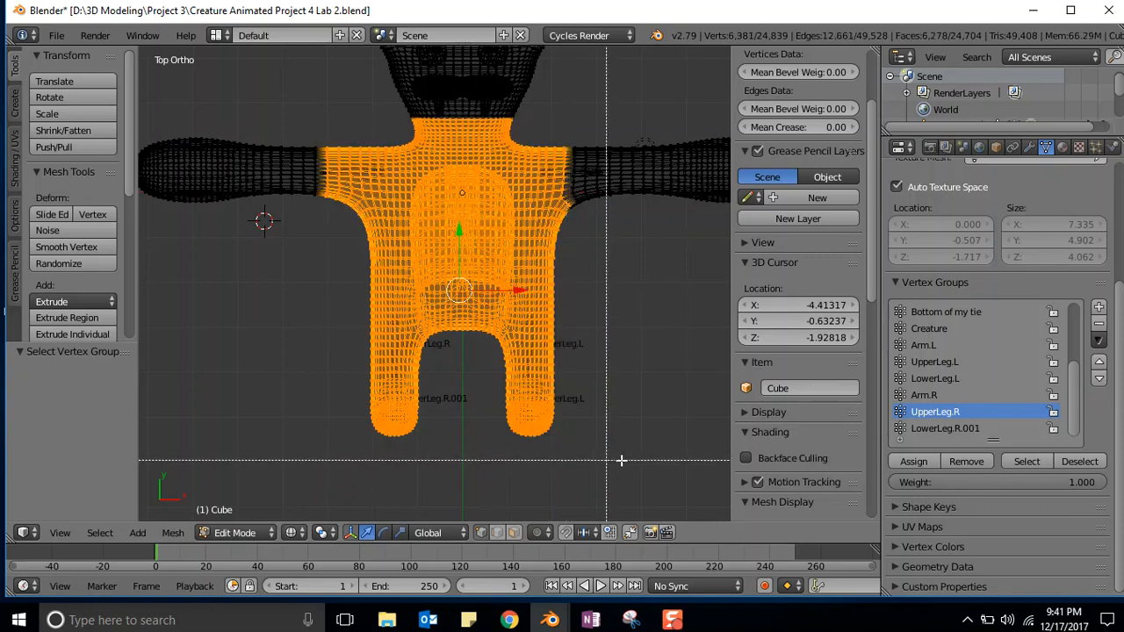
{"action": "left_click", "coordinate": [970, 463]}
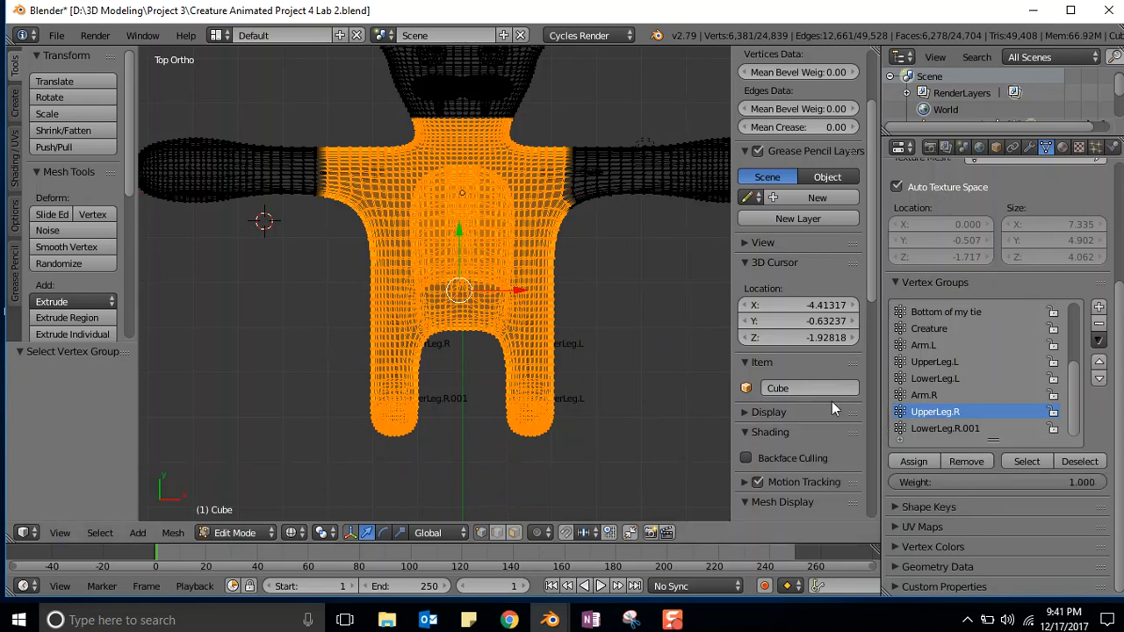
{"action": "key", "text": "a"}
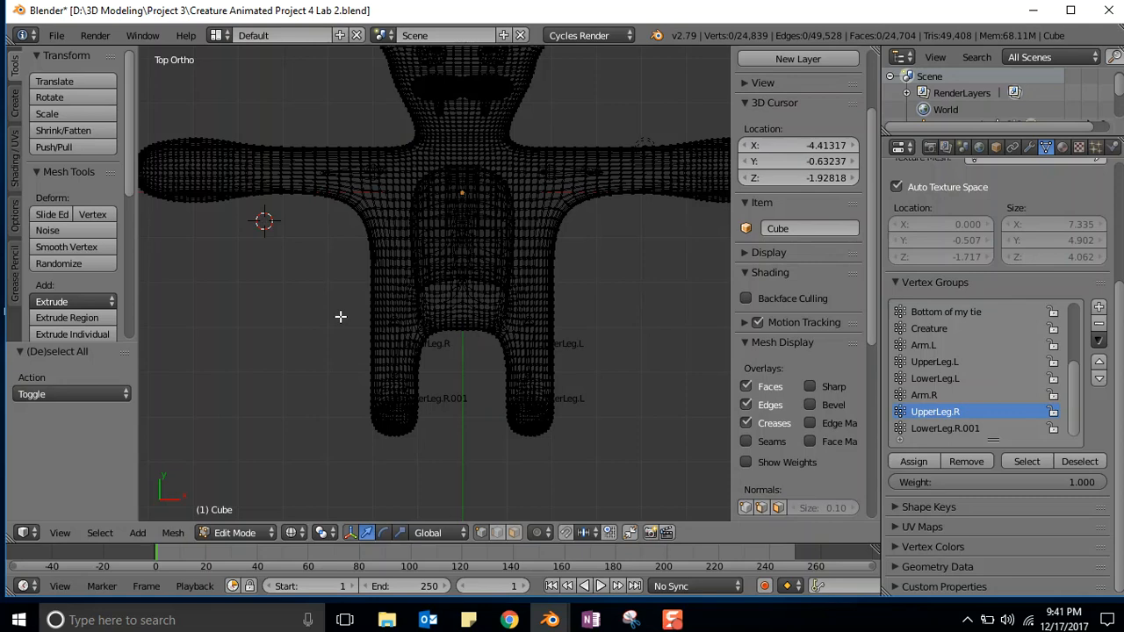
Box-select the upper part of the creature's right leg and assign those vertices to the UpperLeg.R vertex group.
{"action": "key", "text": "b"}
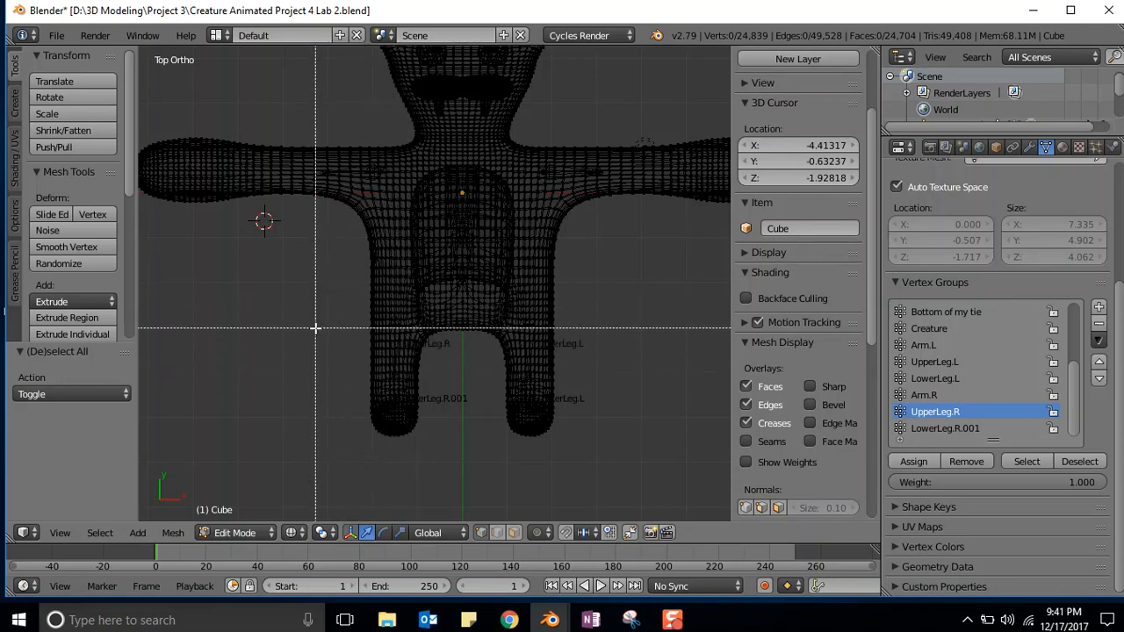
{"action": "key", "text": "Escape"}
{"action": "middle_click_drag", "start_coordinate": [329, 307], "coordinate": [329, 369]}
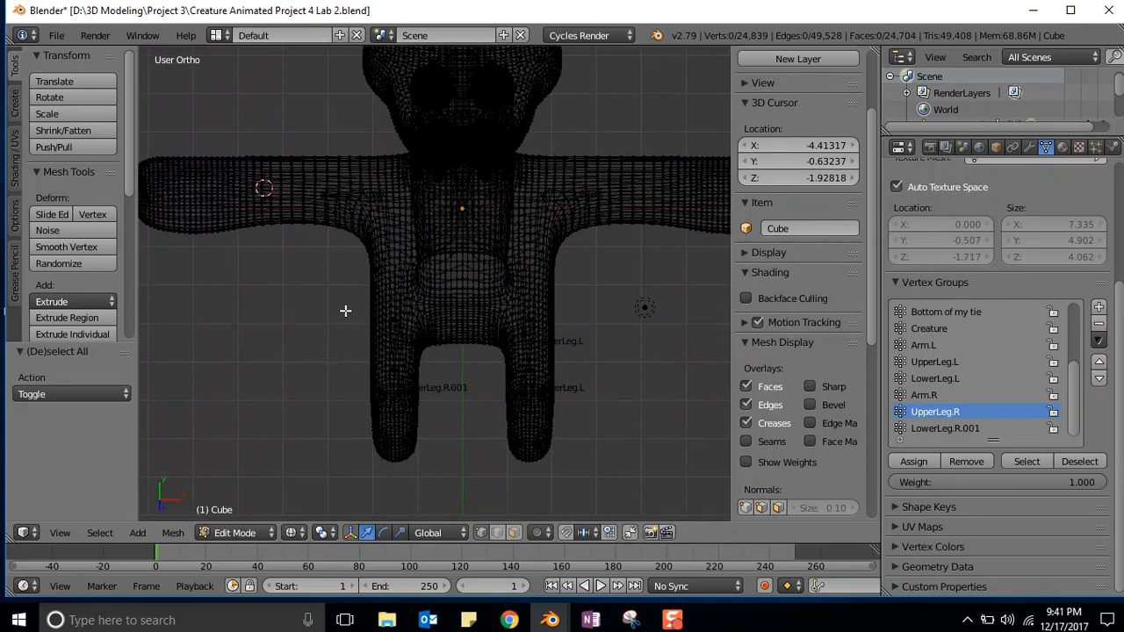
{"action": "key", "text": "b"}
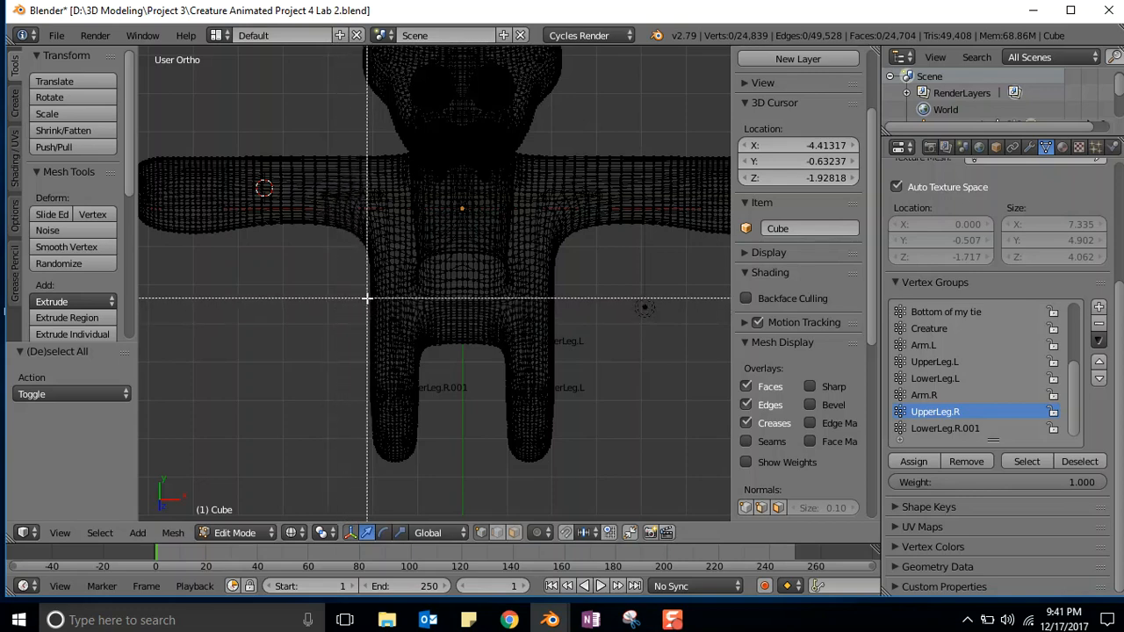
{"action": "key", "text": "Escape"}
{"action": "left_click_drag", "start_coordinate": [385, 311], "coordinate": [420, 375]}
{"action": "key", "text": "b"}
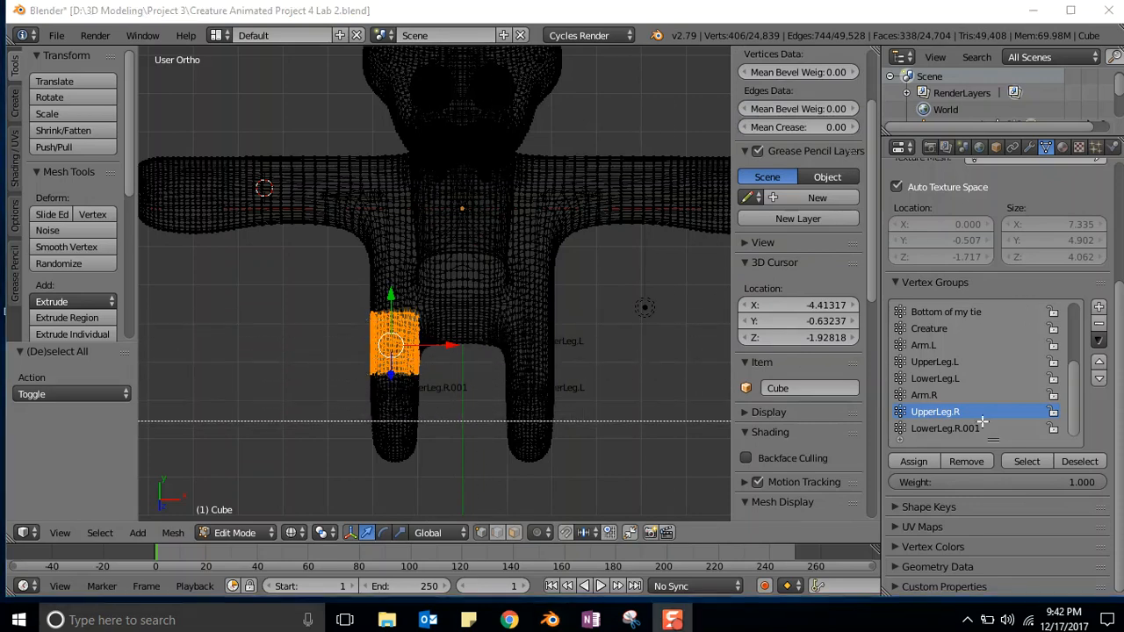
{"action": "left_click", "coordinate": [914, 461]}
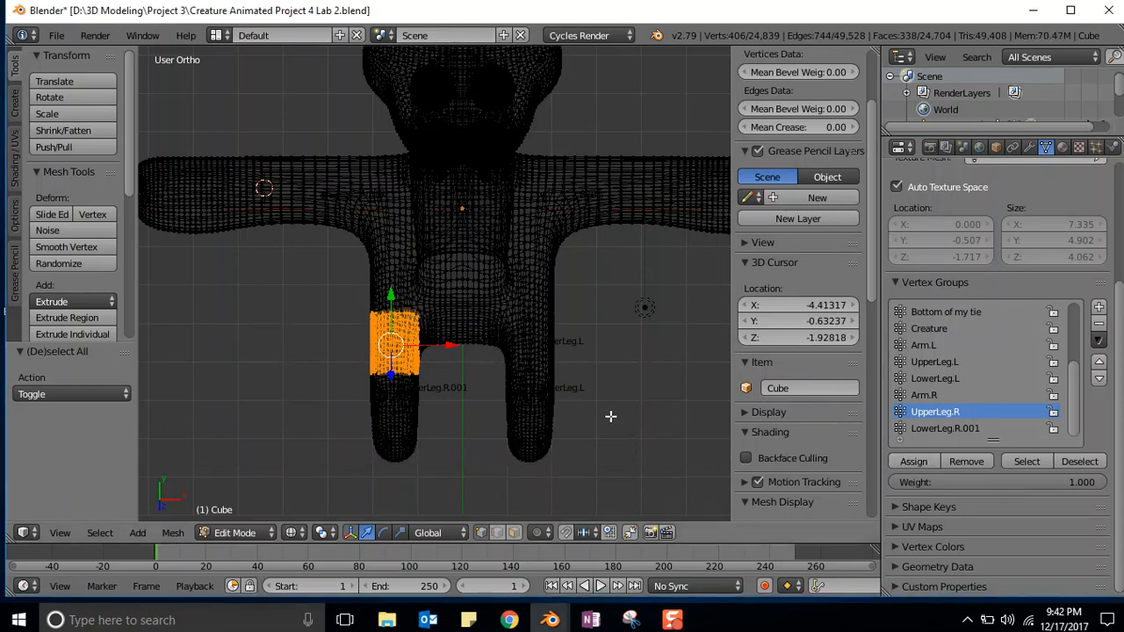
Clear the selection and select the vertices assigned to the LowerLeg.L vertex group in top view.
{"action": "key", "text": "a"}
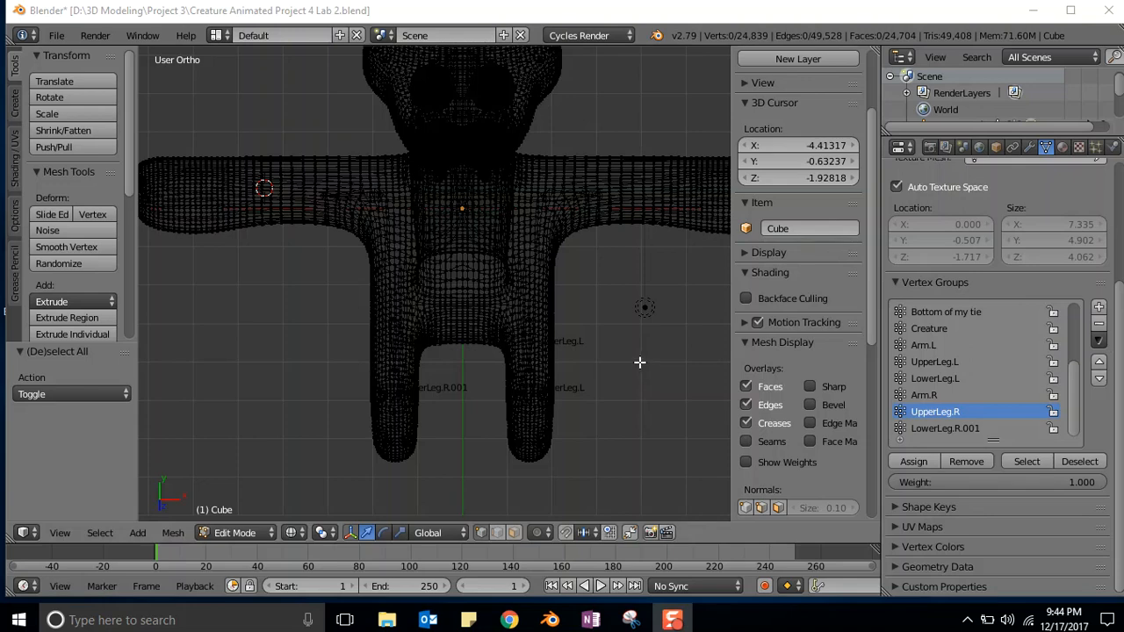
{"action": "key", "text": "KP_7"}
{"action": "left_click", "coordinate": [602, 410]}
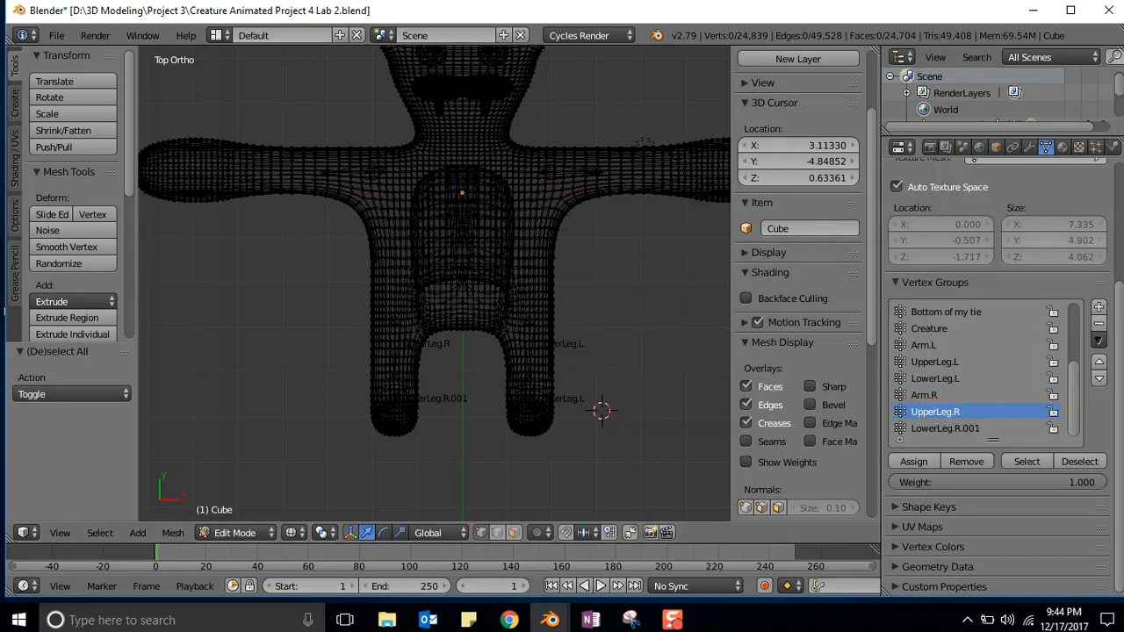
{"action": "left_click", "coordinate": [928, 379]}
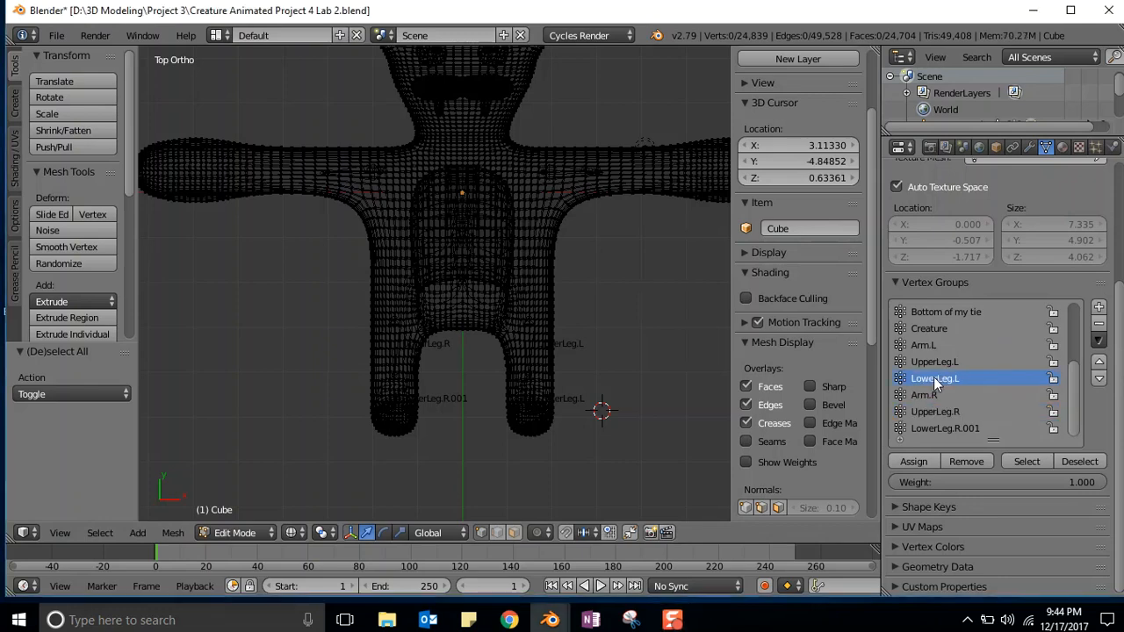
{"action": "left_click", "coordinate": [1026, 461]}
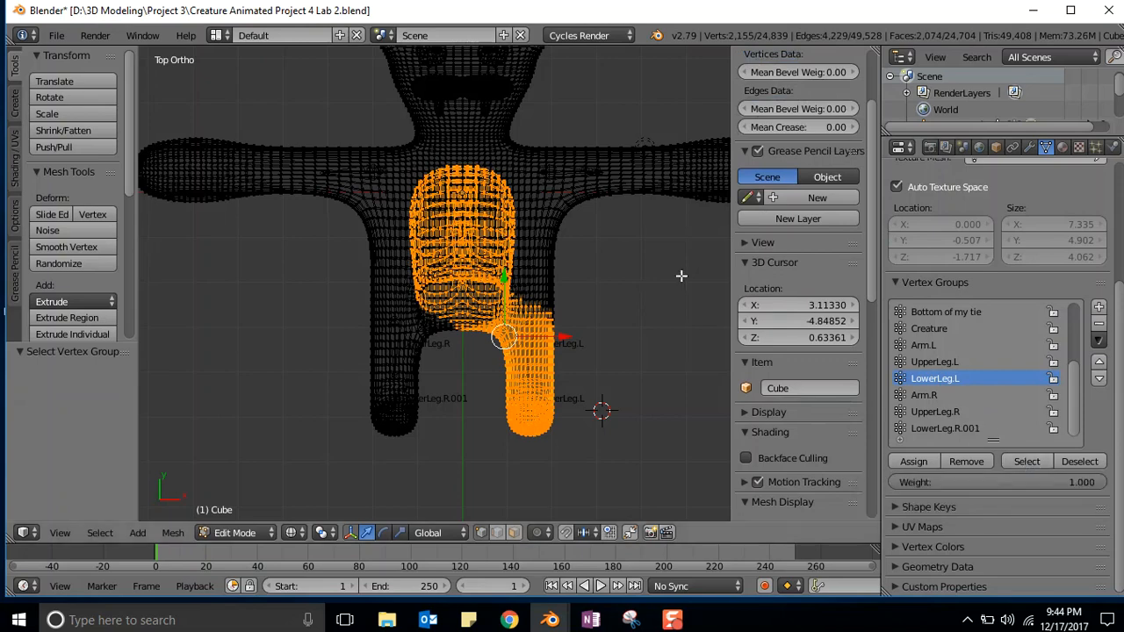
Box-select the creature's torso, left leg and inner half of the right leg, remove them from the LowerLeg.L vertex group, and deselect everything.
{"action": "key", "text": "b"}
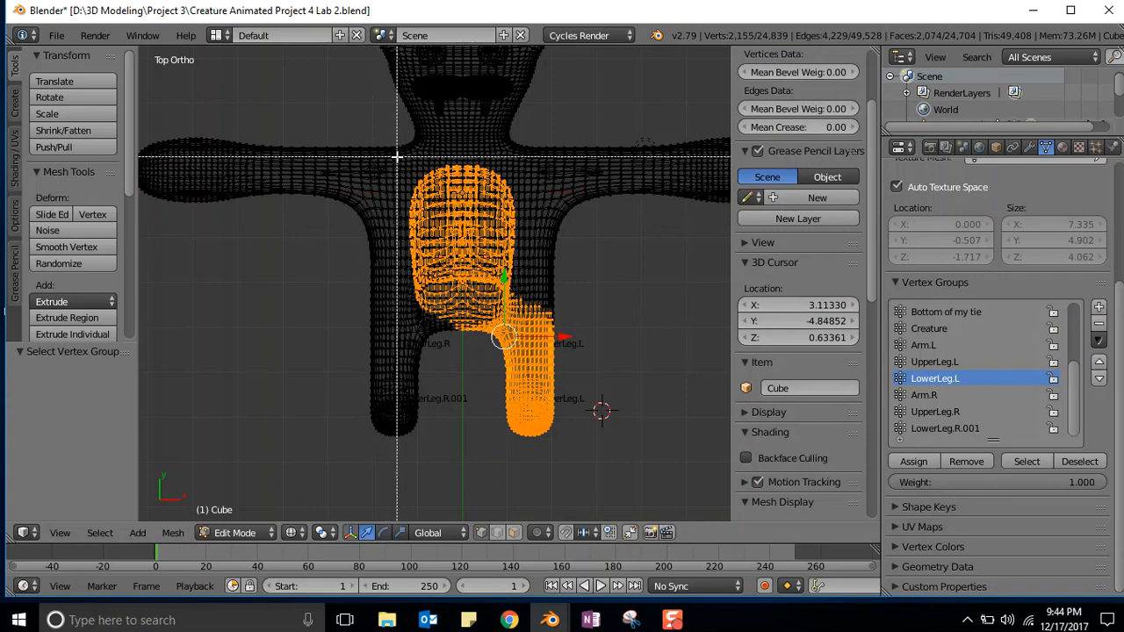
{"action": "left_click_drag", "start_coordinate": [397, 157], "coordinate": [583, 453]}
{"action": "key", "text": "b"}
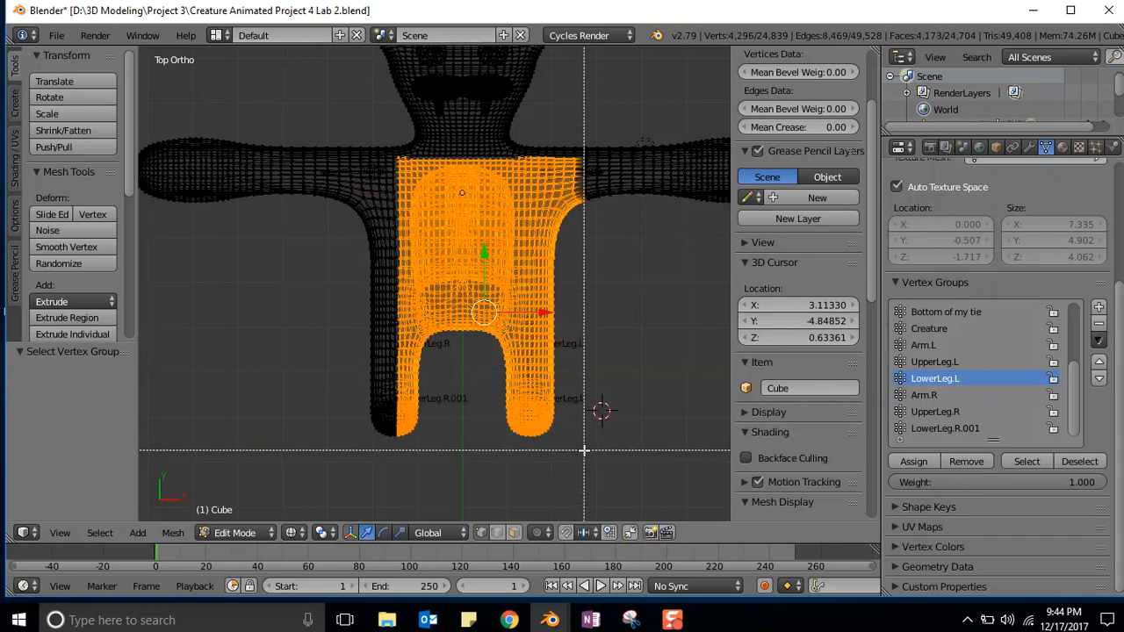
{"action": "left_click", "coordinate": [970, 465]}
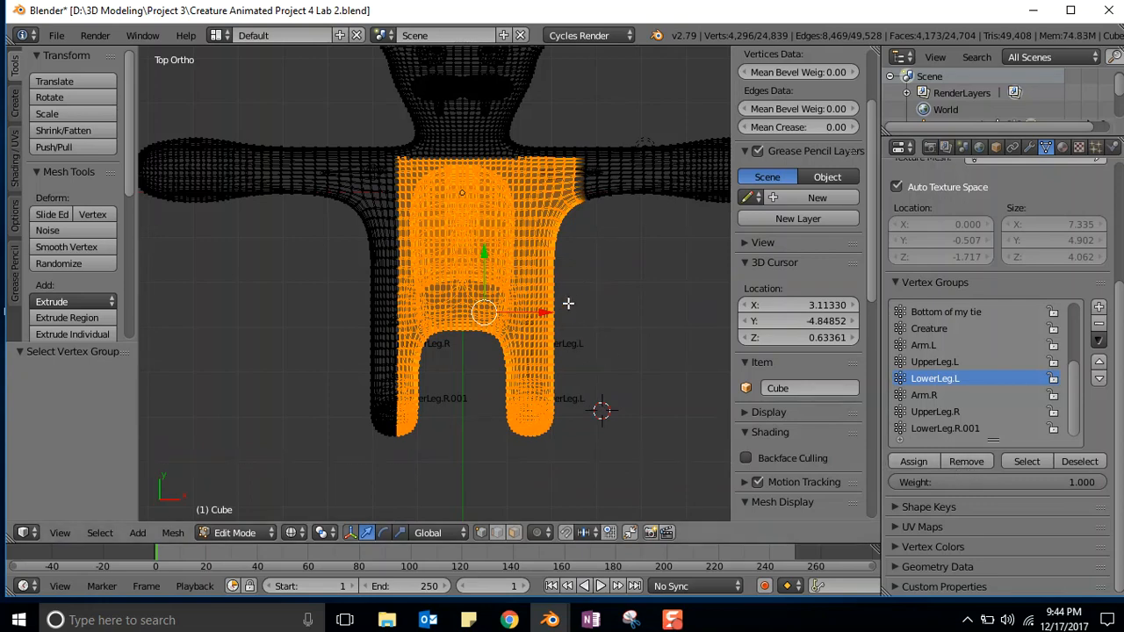
{"action": "key", "text": "a"}
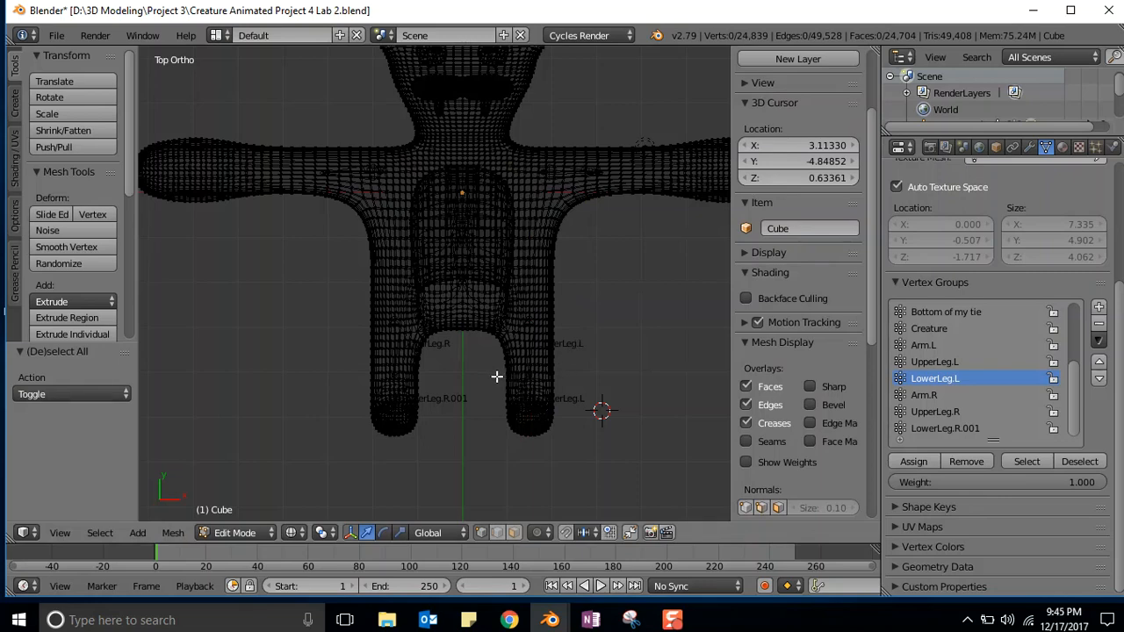
Box-select the lower section of the creature's left leg, assign those vertices to the LowerLeg.L vertex group, and deselect everything.
{"action": "key", "text": "b"}
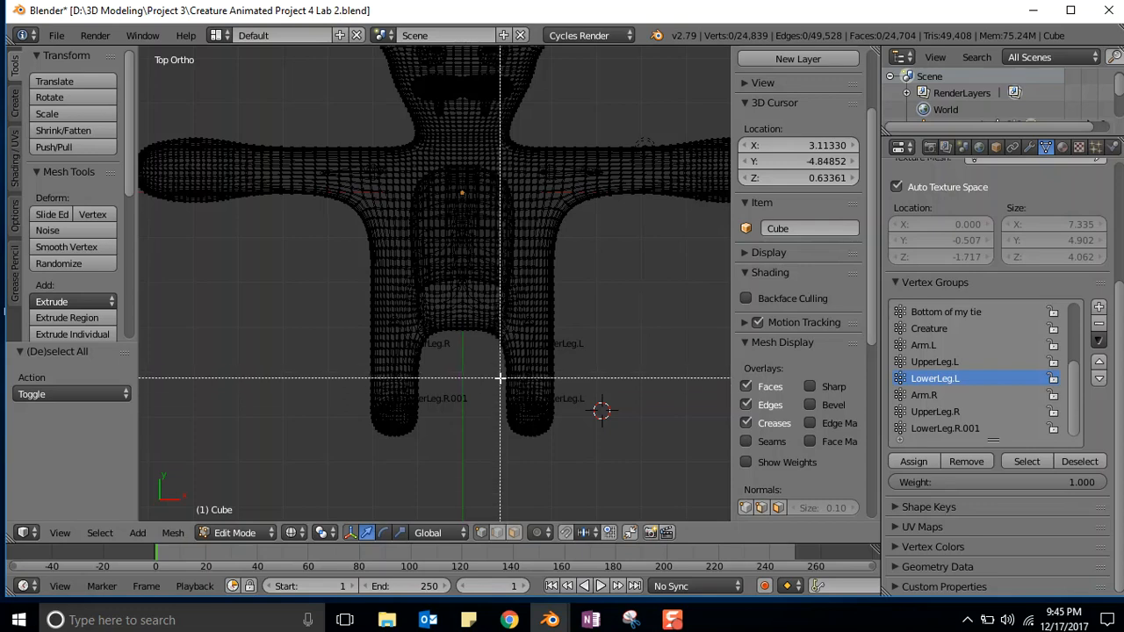
{"action": "left_click_drag", "start_coordinate": [500, 379], "coordinate": [559, 439]}
{"action": "key", "text": "b"}
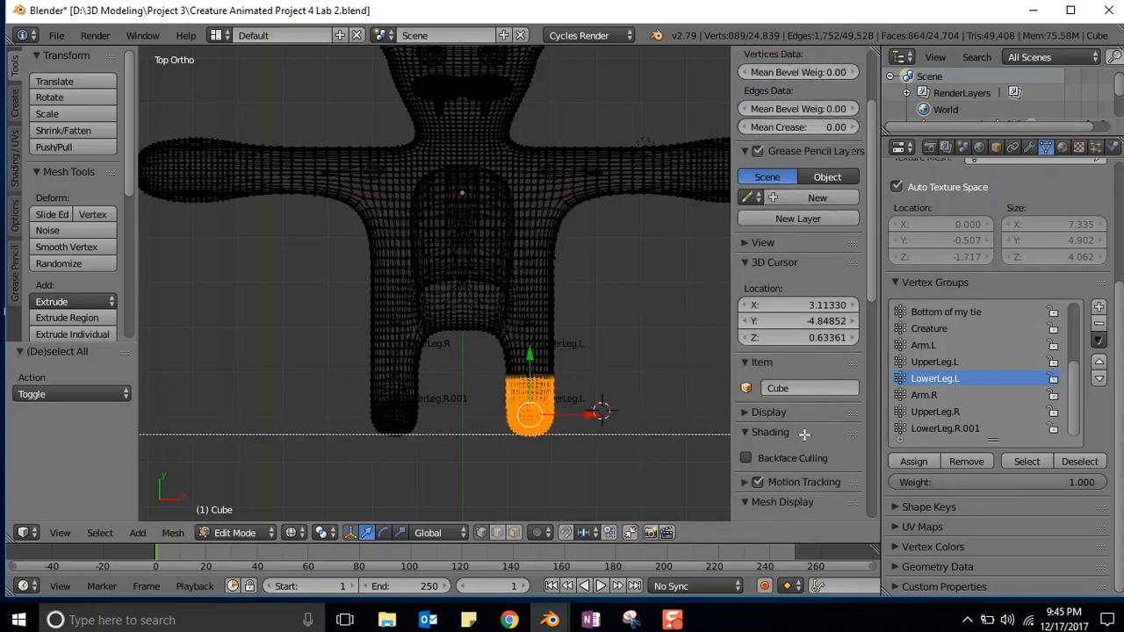
{"action": "left_click", "coordinate": [914, 462]}
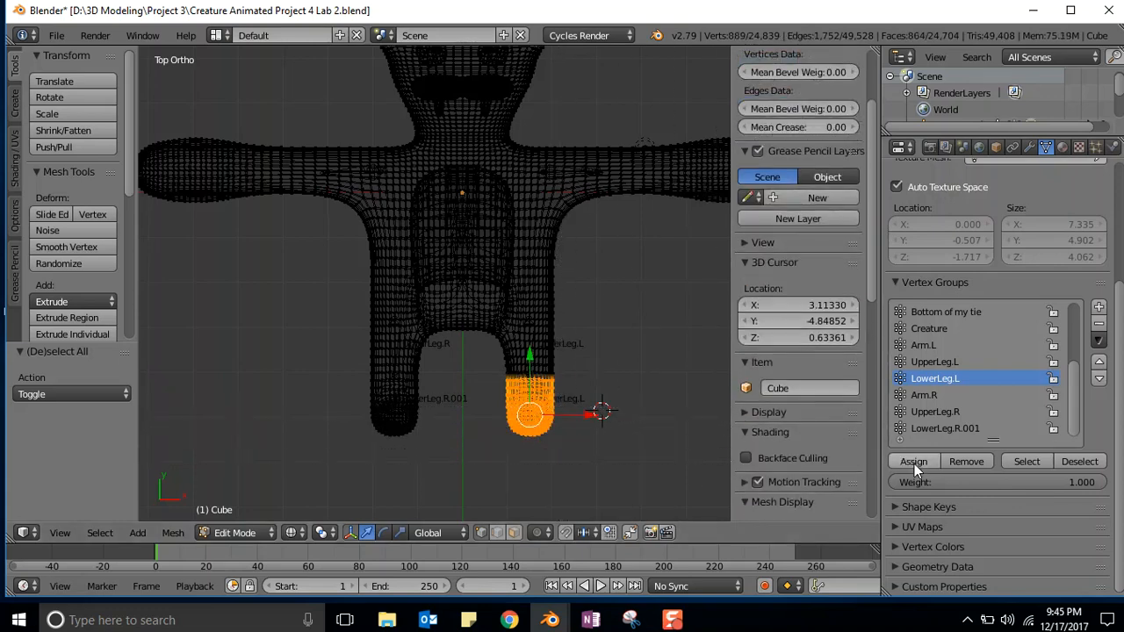
{"action": "key", "text": "a"}
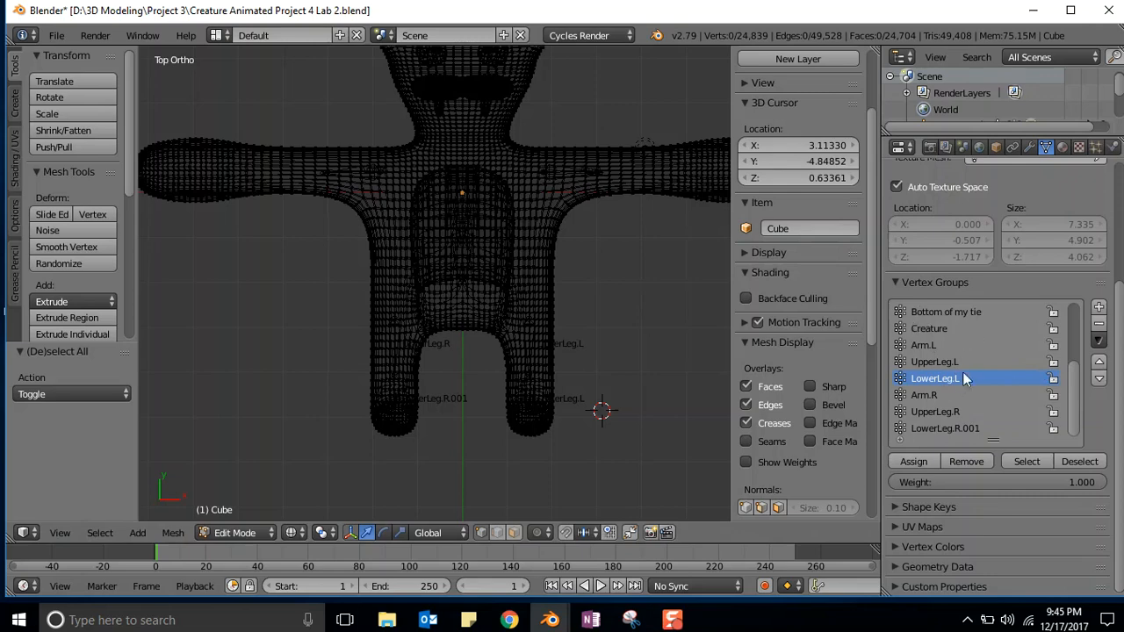
Select the LowerLeg.R.001 group's vertices, add the torso, right leg and inner left leg, remove them all from the group, and deselect everything.
{"action": "left_click", "coordinate": [944, 430]}
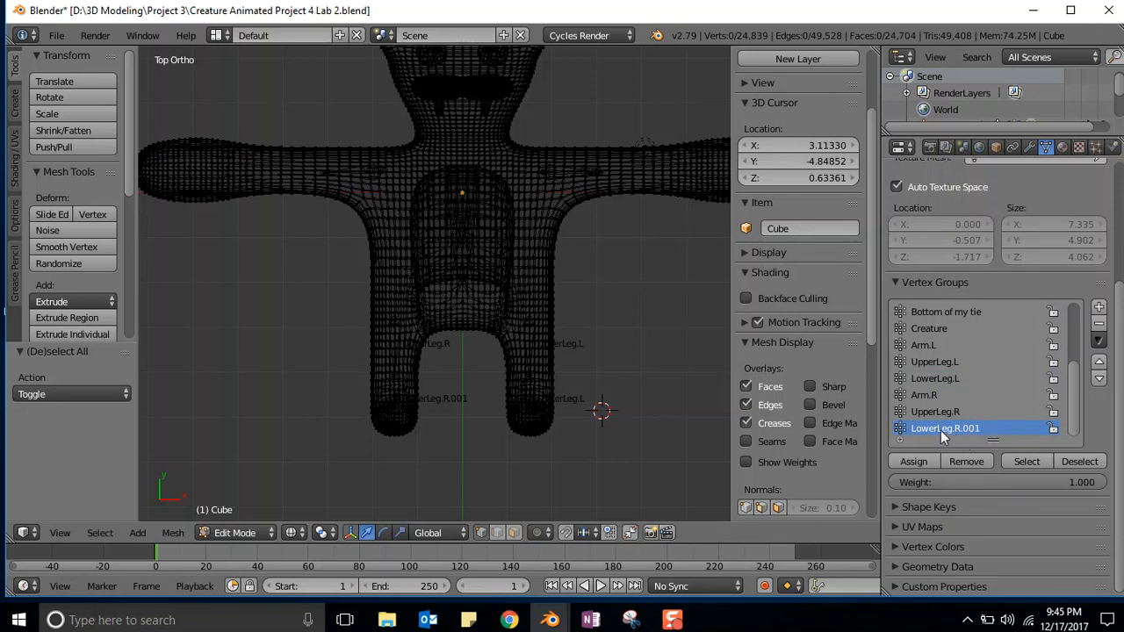
{"action": "left_click", "coordinate": [1021, 463]}
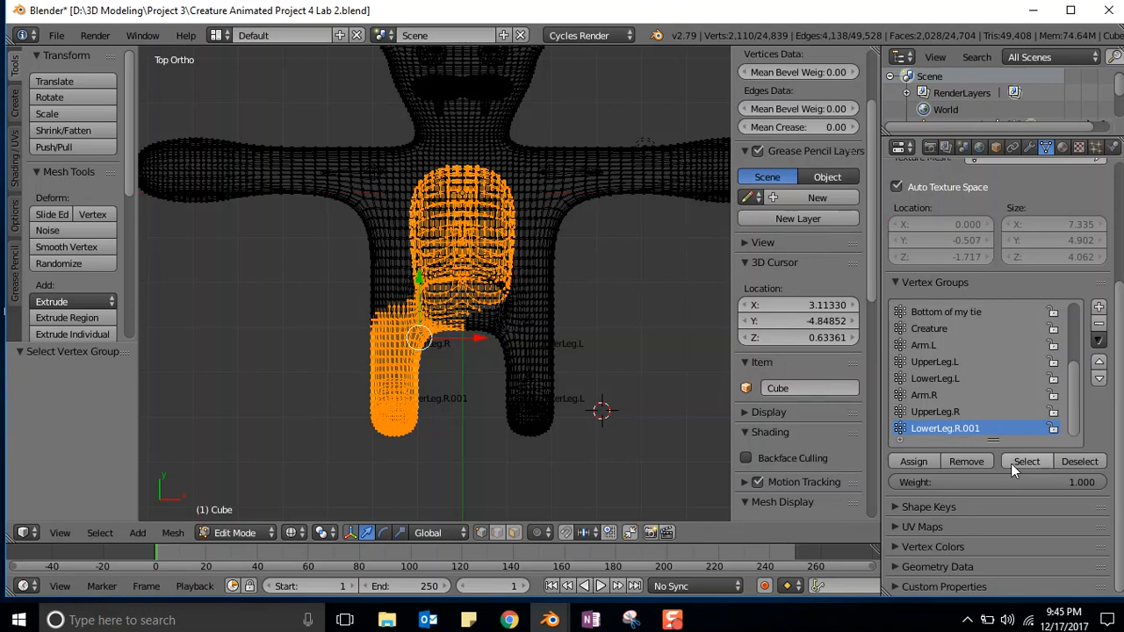
{"action": "key", "text": "b"}
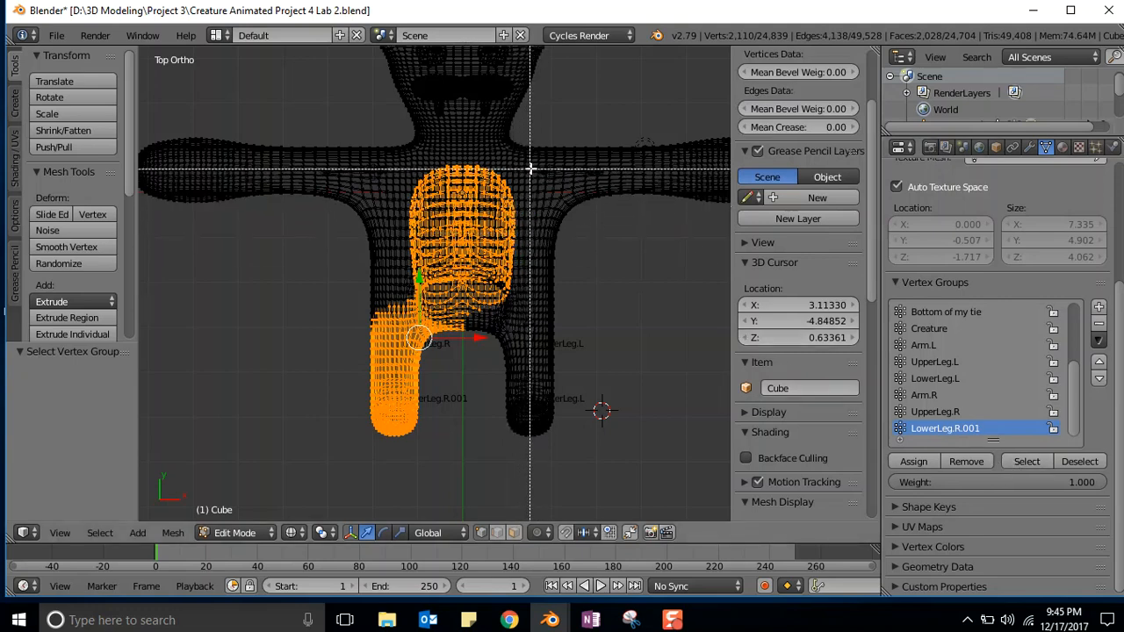
{"action": "middle_click_drag", "start_coordinate": [517, 162], "coordinate": [517, 162]}
{"action": "left_click_drag", "start_coordinate": [517, 162], "coordinate": [337, 450]}
{"action": "key", "text": "b"}
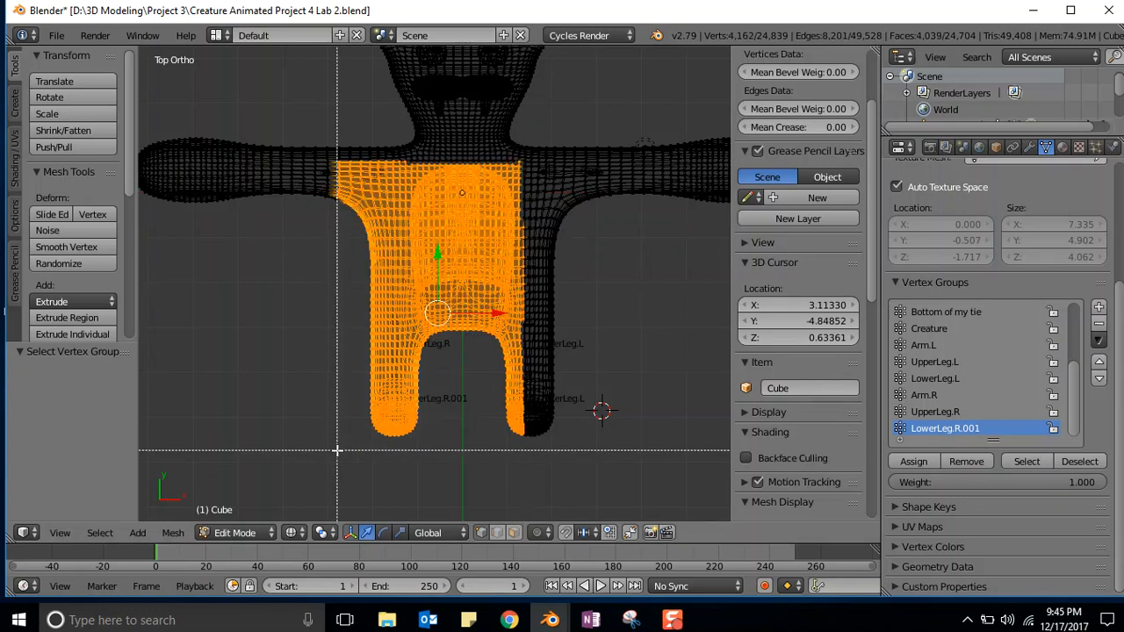
{"action": "left_click", "coordinate": [961, 461]}
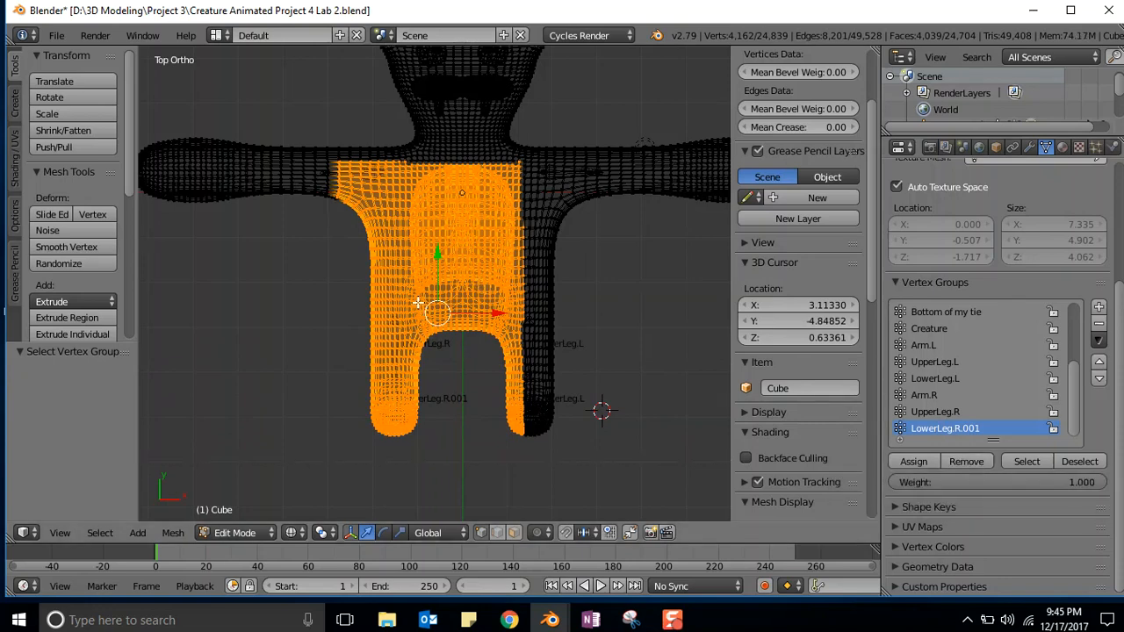
{"action": "key", "text": "a"}
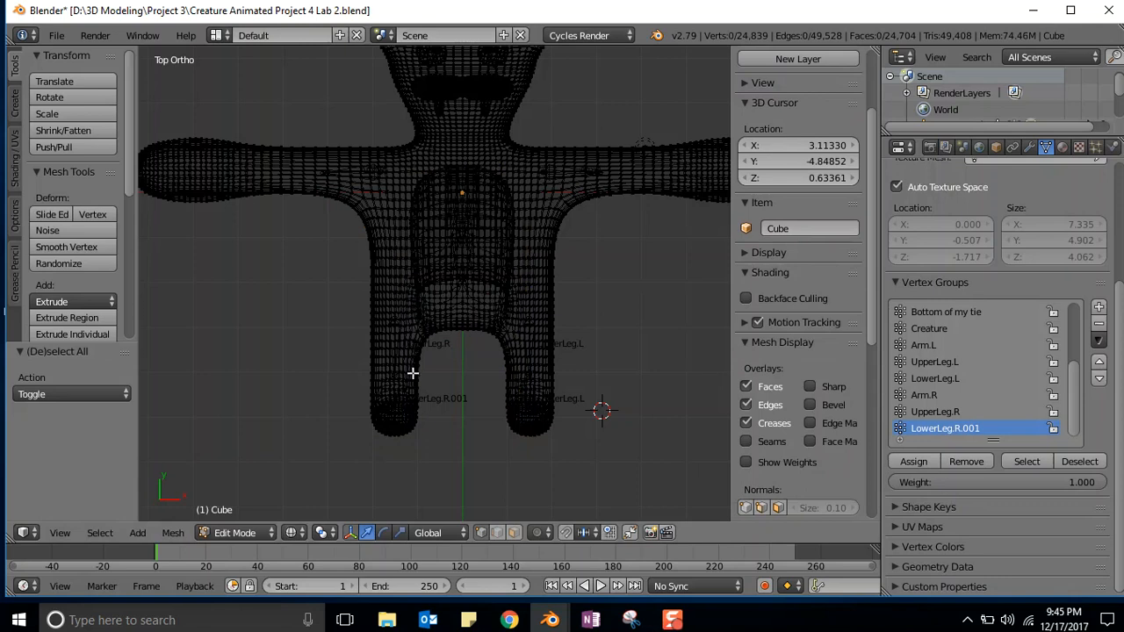
Box-select the lower section of the creature's right leg, assign those vertices to the LowerLeg.R.001 vertex group, and clear the selection.
{"action": "key", "text": "b"}
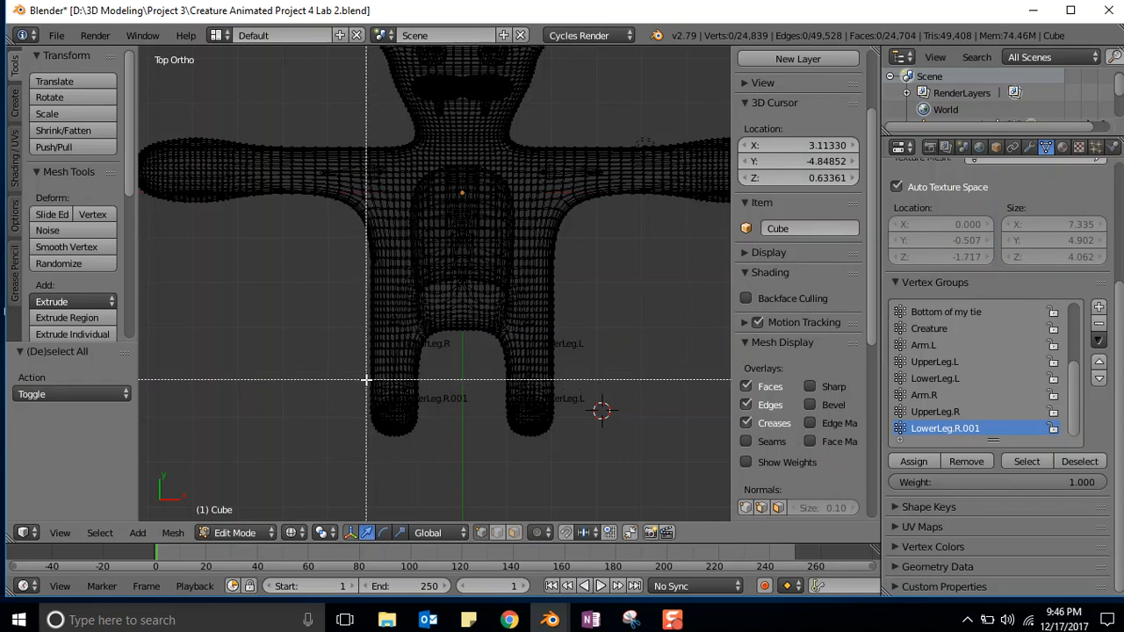
{"action": "left_click_drag", "start_coordinate": [371, 378], "coordinate": [421, 437]}
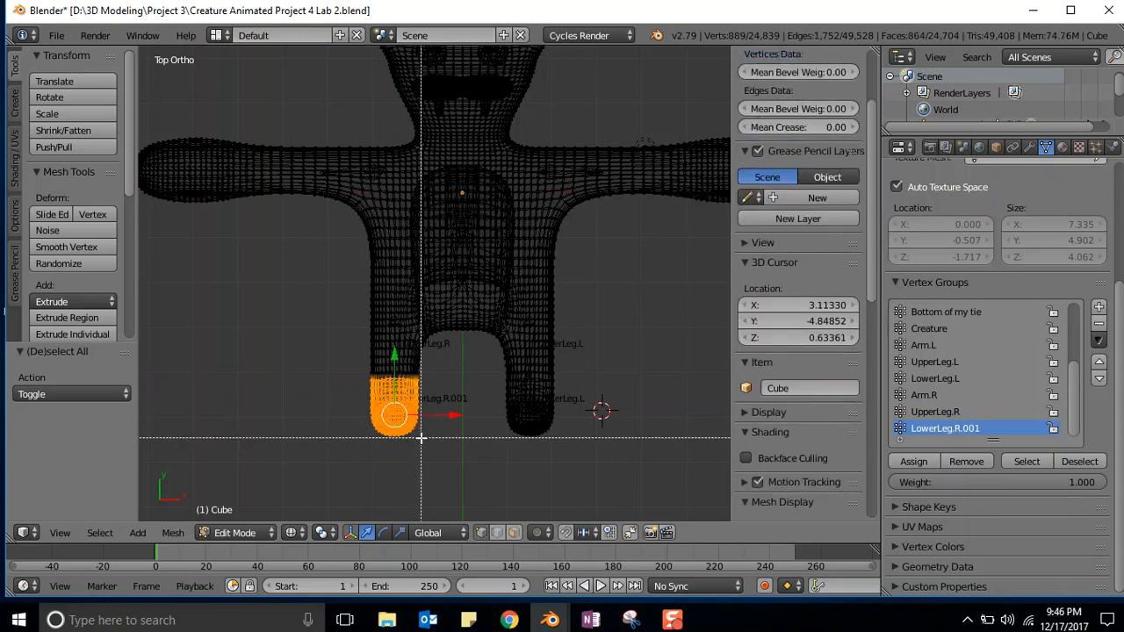
{"action": "left_click", "coordinate": [914, 462]}
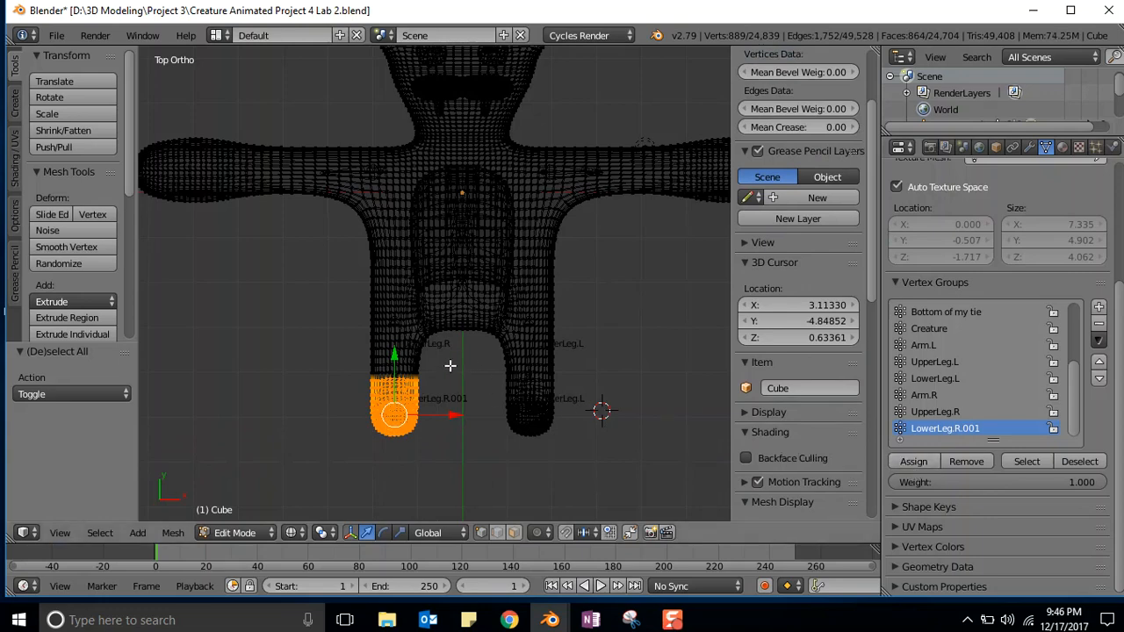
{"action": "key", "text": "a"}
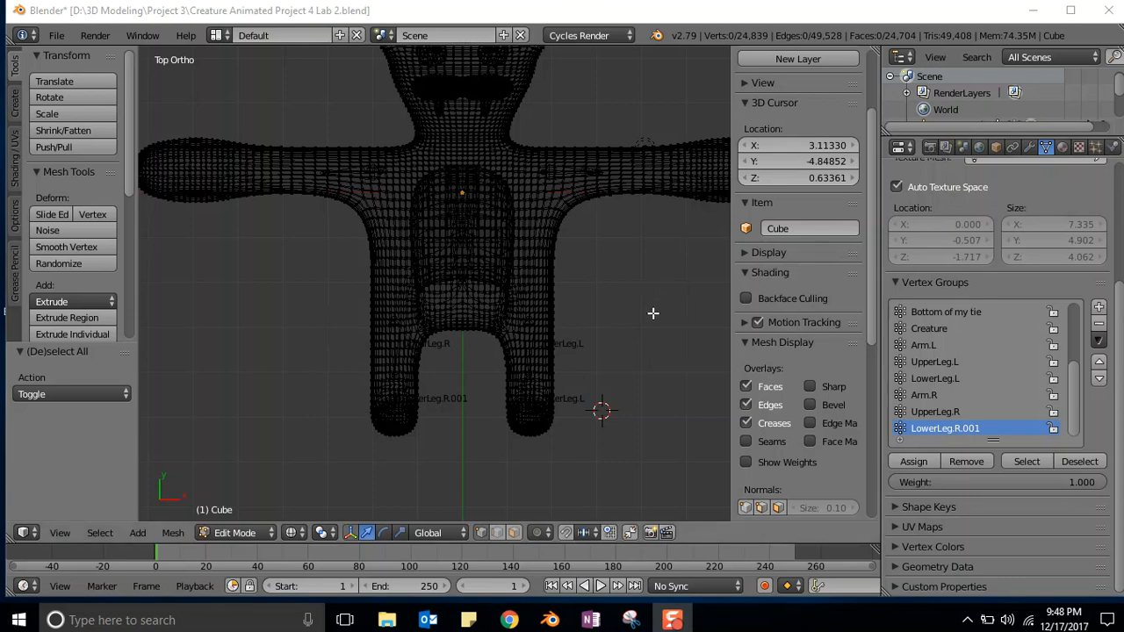
{"action": "scroll", "coordinate": [615, 319], "scroll_direction": "up", "scroll_amount": 1}
{"action": "scroll", "coordinate": [651, 310], "scroll_direction": "down", "scroll_amount": 2}
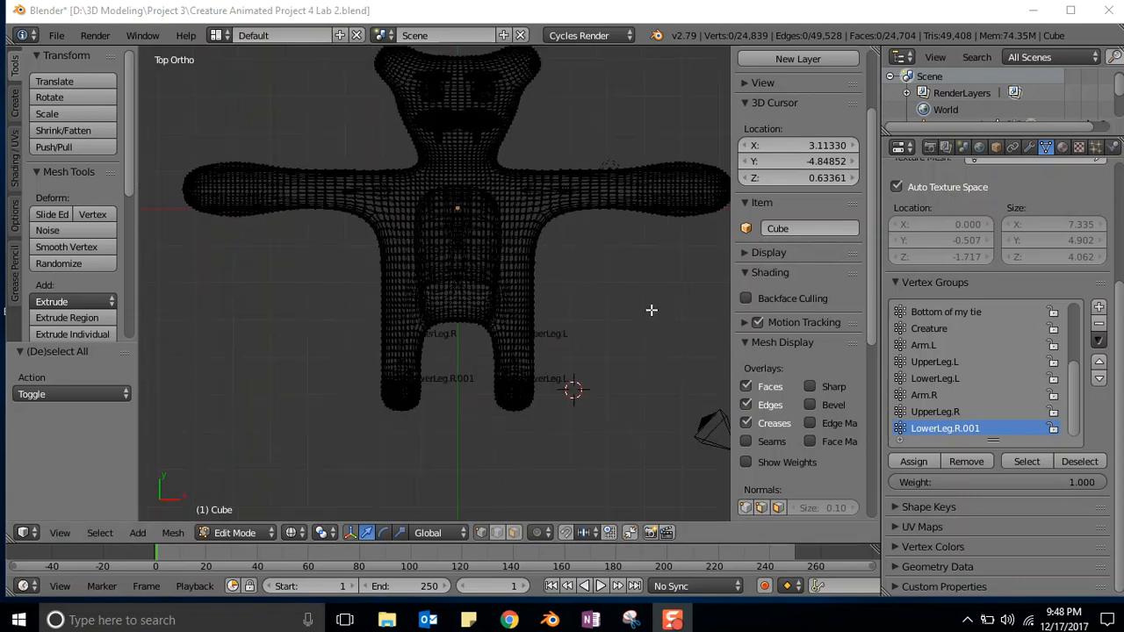
{"action": "scroll", "coordinate": [652, 310], "scroll_direction": "down", "scroll_amount": 1}
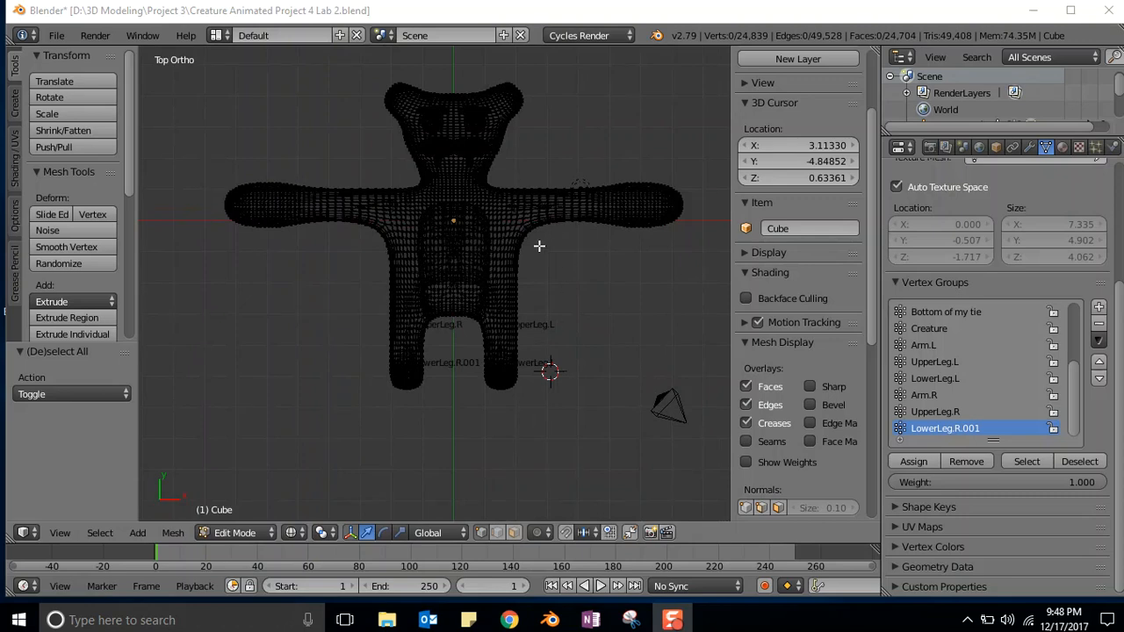
{"action": "scroll", "coordinate": [575, 293], "scroll_direction": "down", "scroll_amount": 1}
{"action": "scroll", "coordinate": [575, 294], "scroll_direction": "up", "scroll_amount": 2}
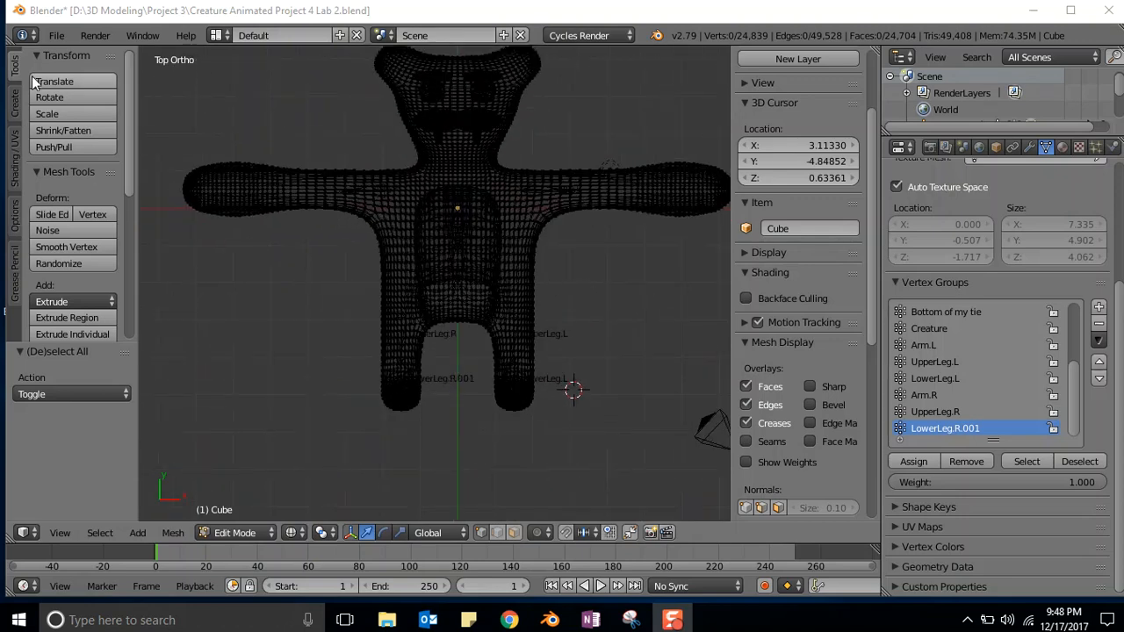
Save the project as a separate file named Creature Animated Project 4 Lab 3.blend in the Project 3 folder.
{"action": "left_click", "coordinate": [57, 35]}
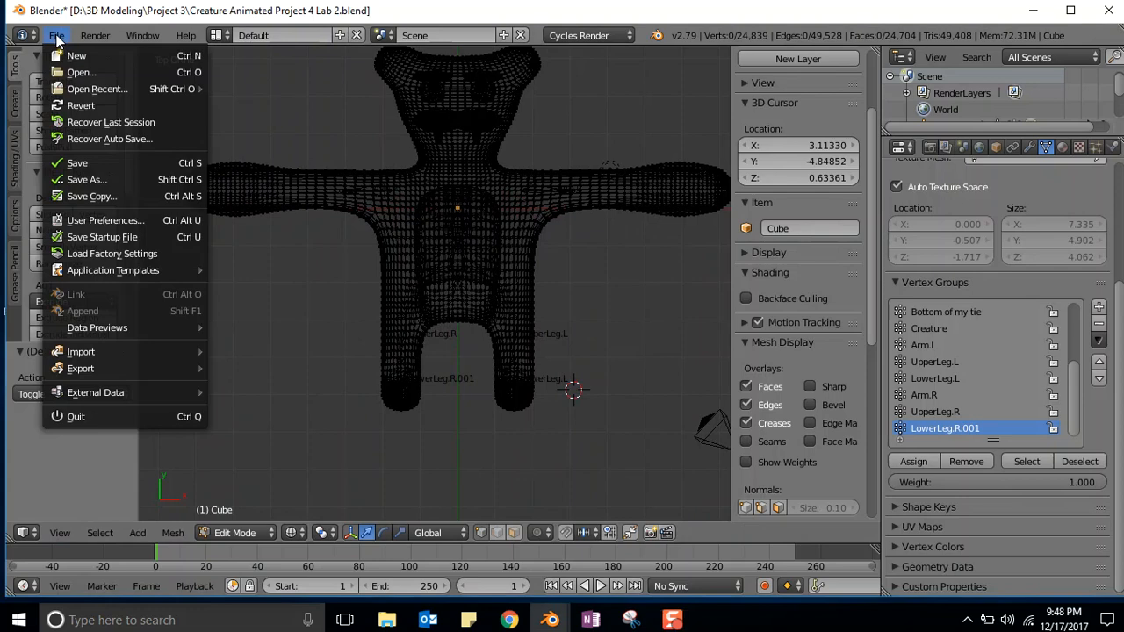
{"action": "left_click", "coordinate": [81, 180]}
{"action": "left_click", "coordinate": [347, 98]}
{"action": "left_click", "coordinate": [365, 97]}
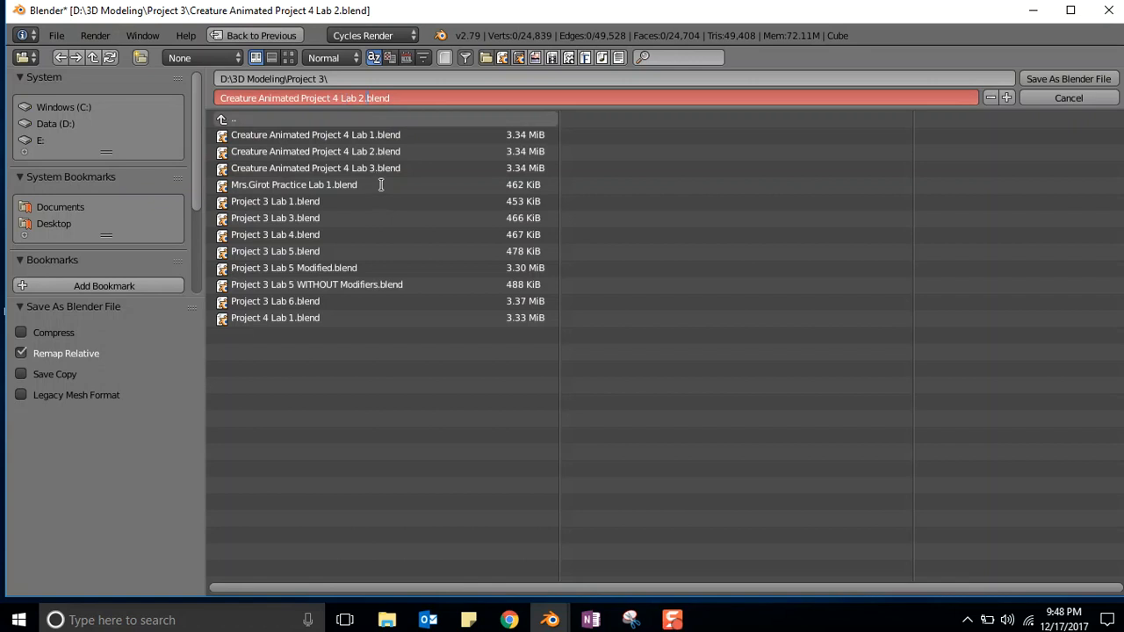
{"action": "key", "text": "BackSpace"}
{"action": "type", "text": "3"}
{"action": "left_click", "coordinate": [1073, 78]}
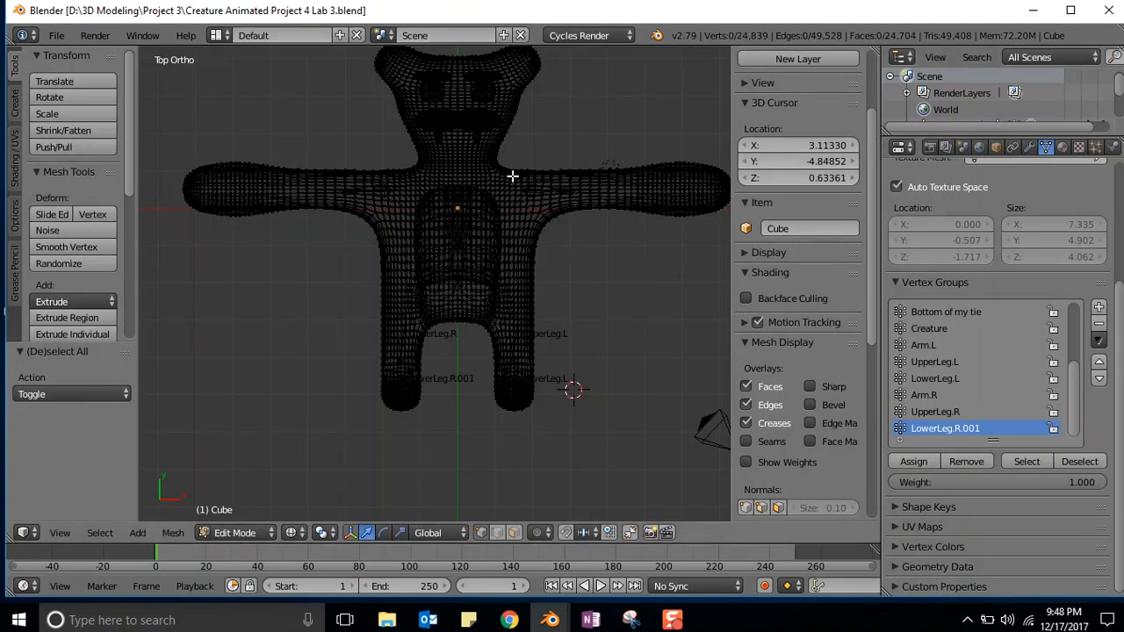
Select the Arm.L group's vertices, add the head, torso, upper legs and inner right arm, remove them all from the group, and deselect everything.
{"action": "scroll", "coordinate": [495, 299], "scroll_direction": "up", "scroll_amount": 1, "text": "ctrl"}
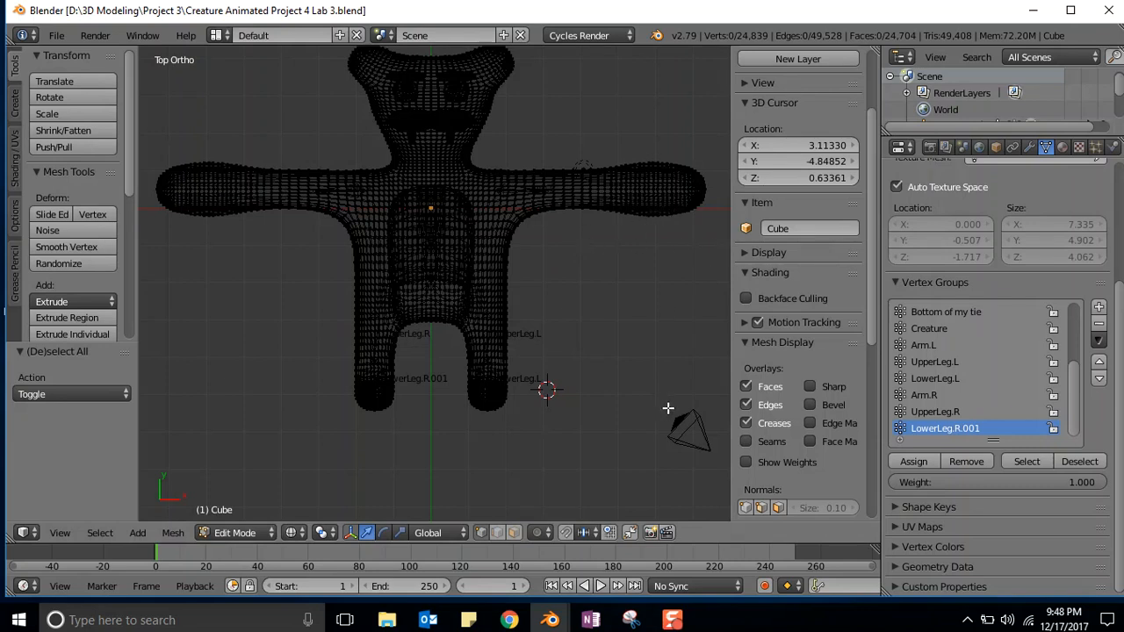
{"action": "left_click", "coordinate": [929, 346]}
{"action": "left_click", "coordinate": [1027, 462]}
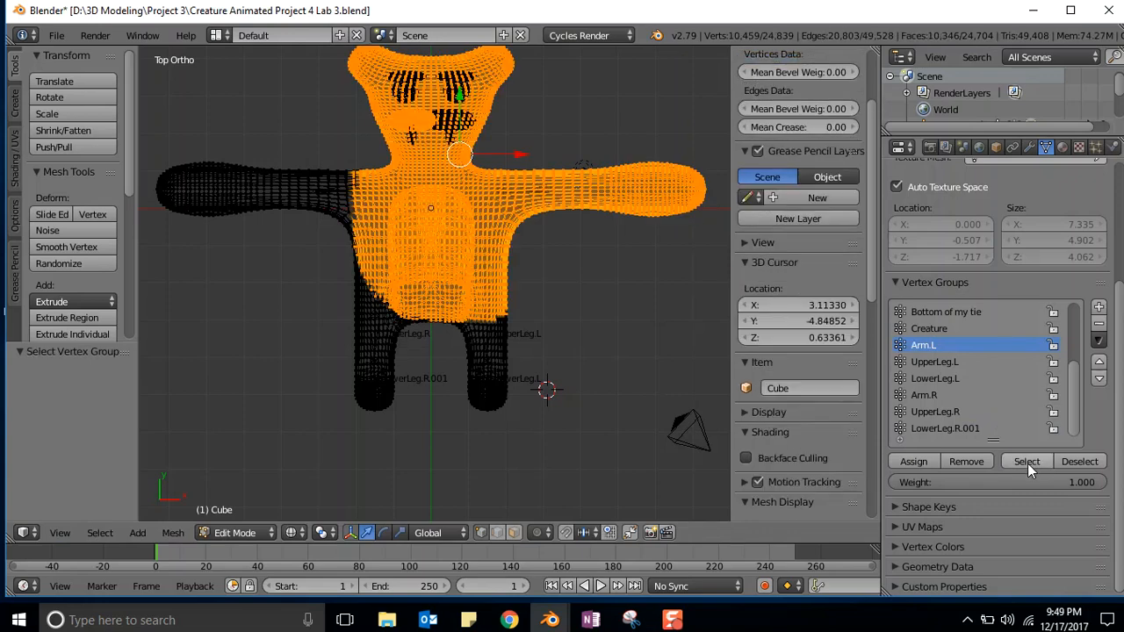
{"action": "scroll", "coordinate": [650, 378], "scroll_direction": "up", "scroll_amount": 1}
{"action": "scroll", "coordinate": [641, 373], "scroll_direction": "down", "scroll_amount": 1}
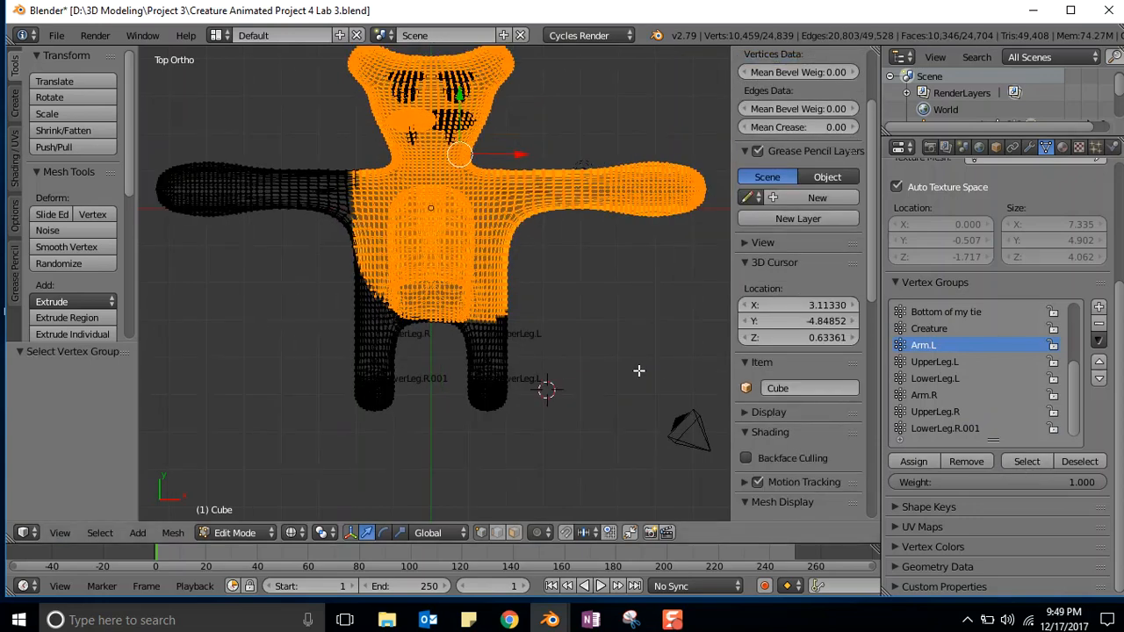
{"action": "scroll", "coordinate": [637, 367], "scroll_direction": "up", "scroll_amount": 2, "text": "shift"}
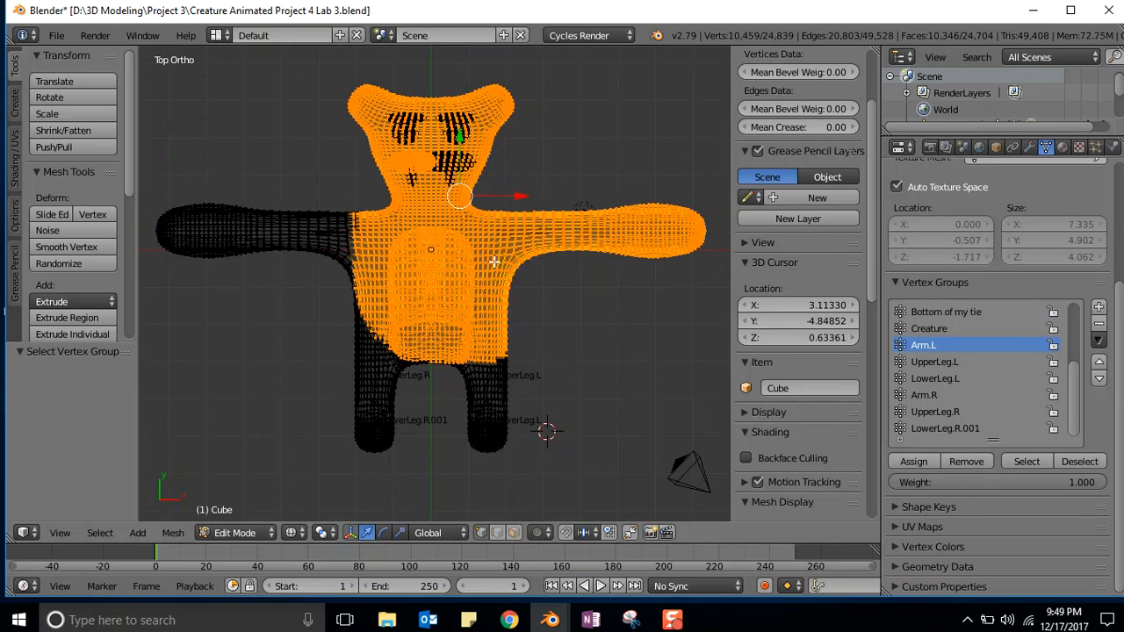
{"action": "key", "text": "b"}
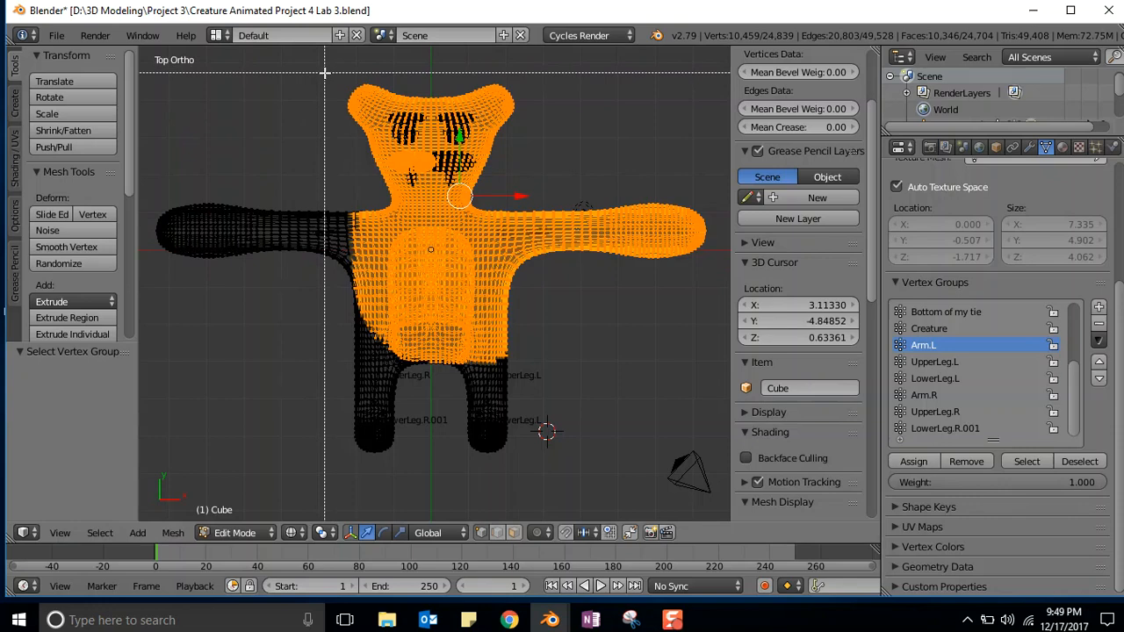
{"action": "left_click_drag", "start_coordinate": [325, 74], "coordinate": [717, 379]}
{"action": "key", "text": "b"}
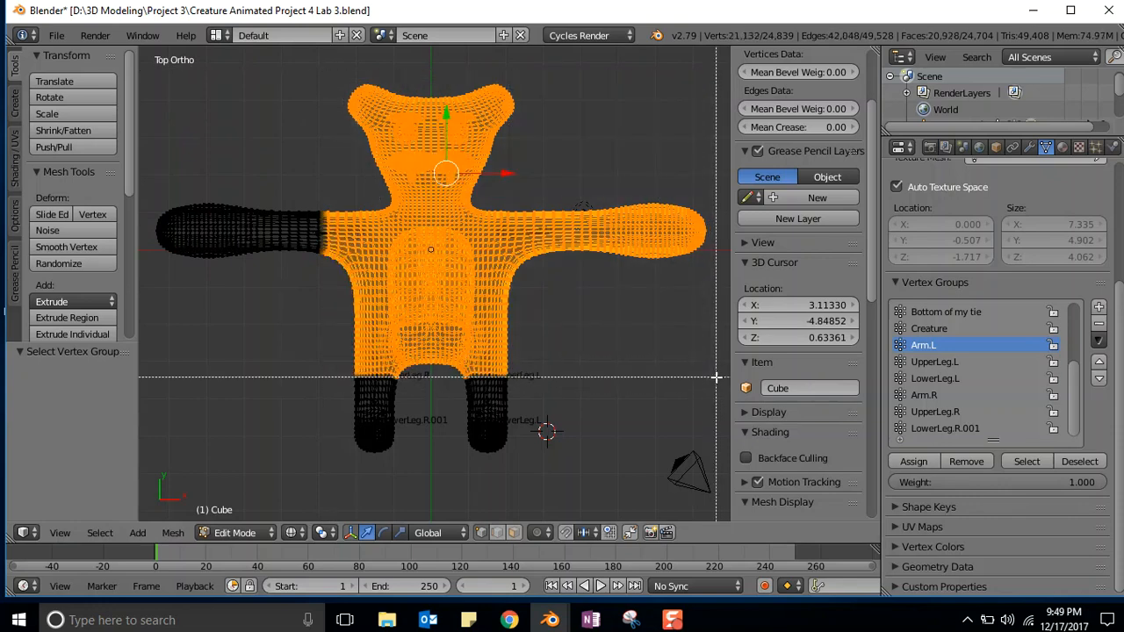
{"action": "left_click", "coordinate": [968, 463]}
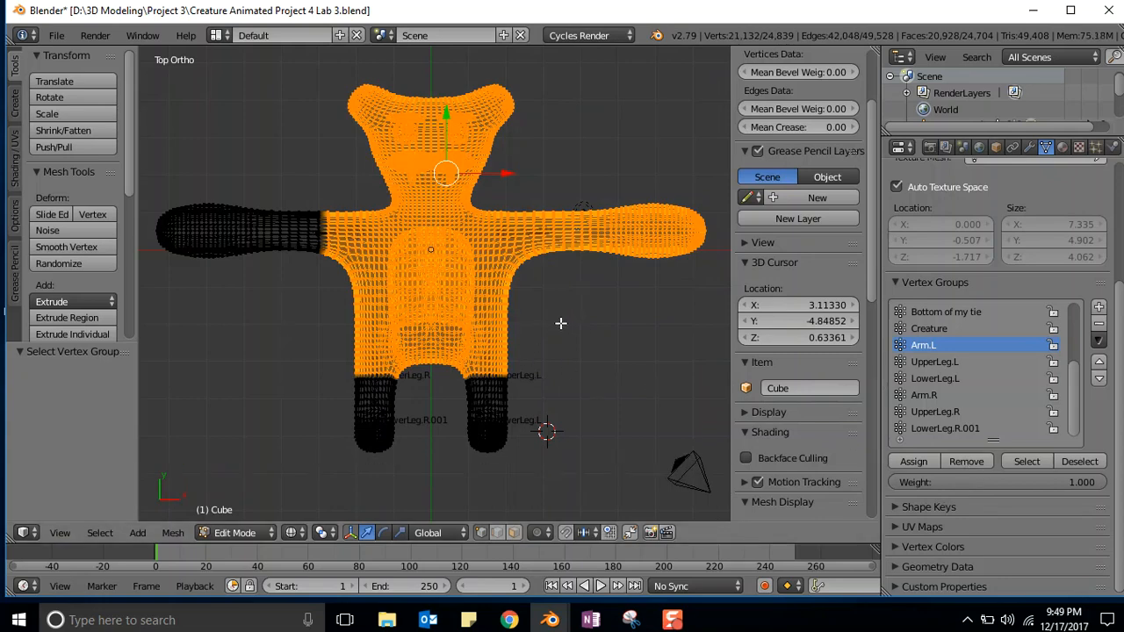
{"action": "key", "text": "a"}
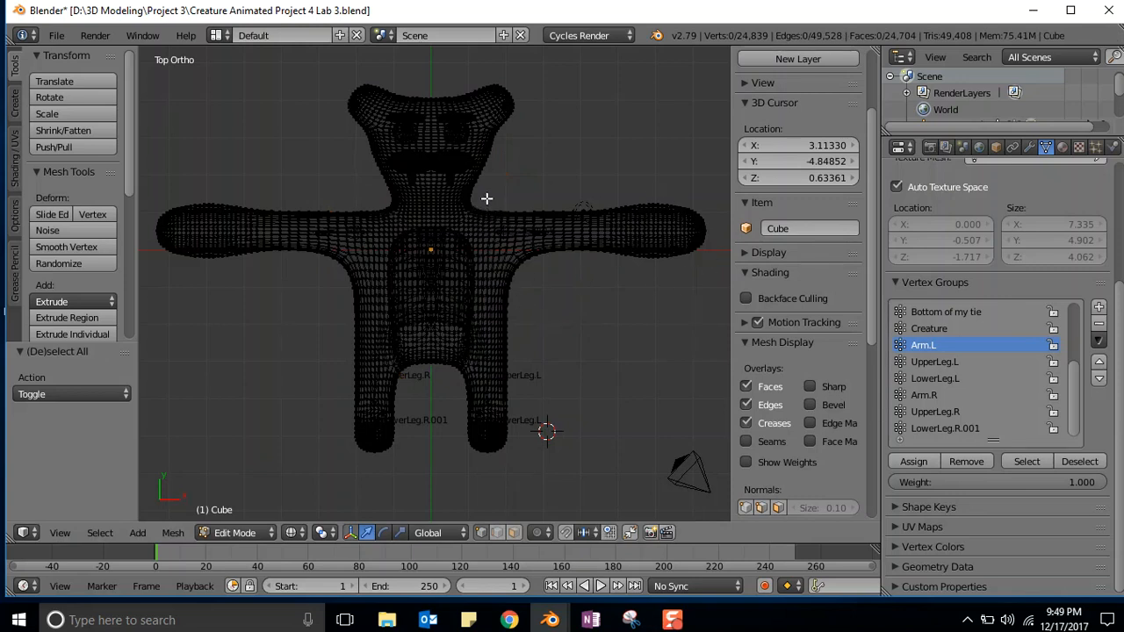
Box-select the creature's whole left arm up to the shoulder, assign those vertices to the Arm.L vertex group, and deselect everything.
{"action": "key", "text": "b"}
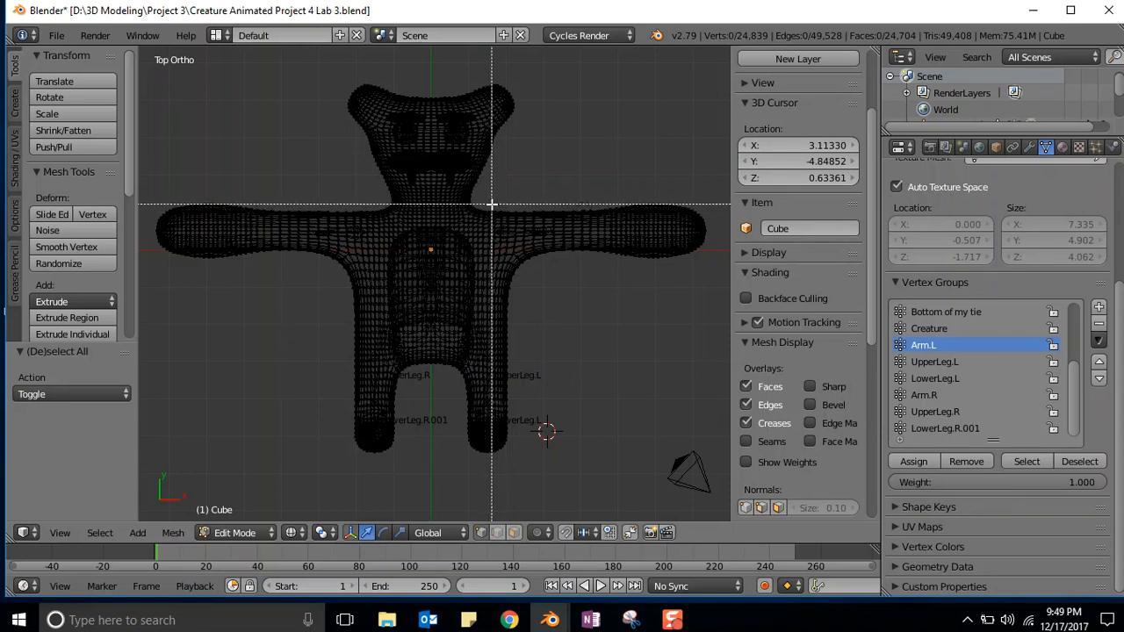
{"action": "left_click_drag", "start_coordinate": [491, 205], "coordinate": [710, 269]}
{"action": "key", "text": "b"}
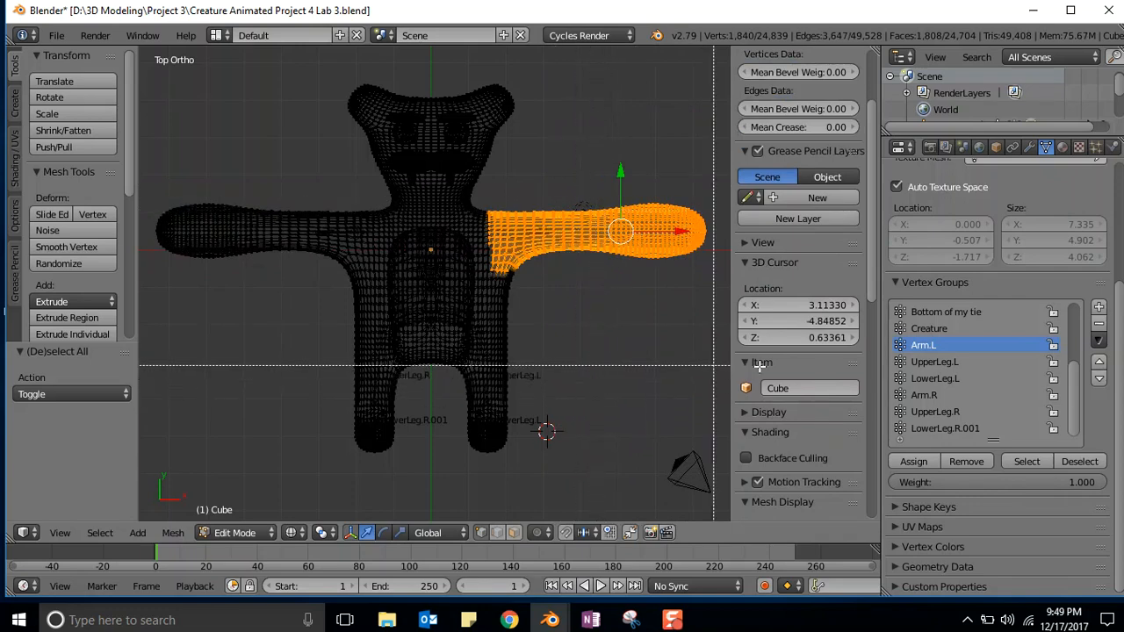
{"action": "left_click", "coordinate": [917, 465]}
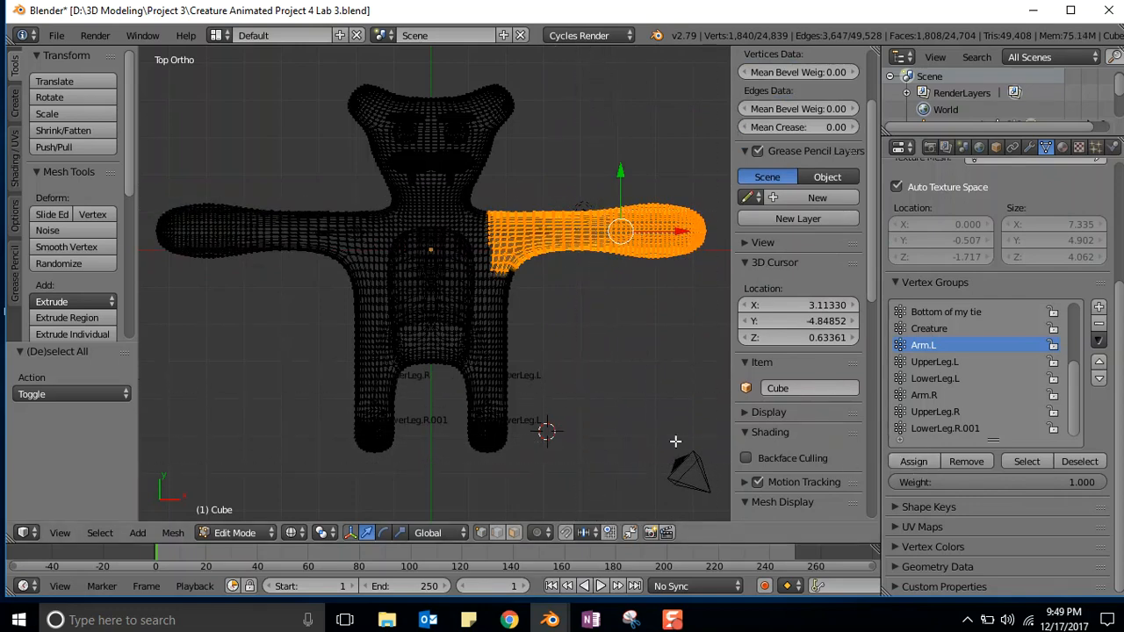
{"action": "key", "text": "a"}
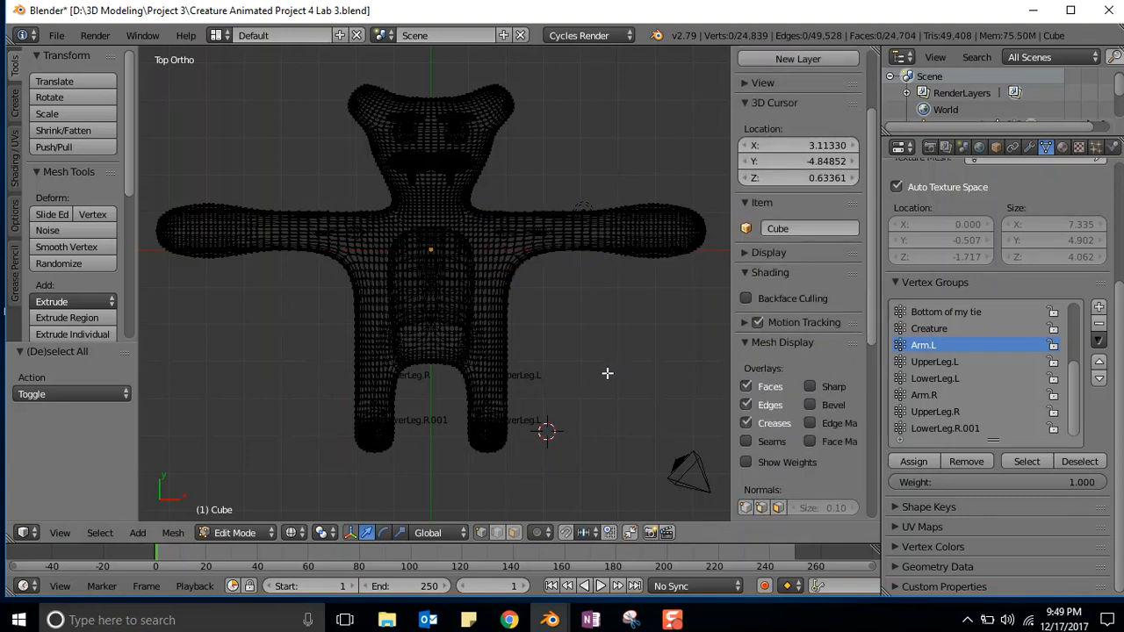
Select the Arm.R group's vertices, add the head, torso, upper legs and inner left arm, remove them all from the group, and deselect everything.
{"action": "left_click", "coordinate": [927, 400]}
{"action": "left_click", "coordinate": [1027, 463]}
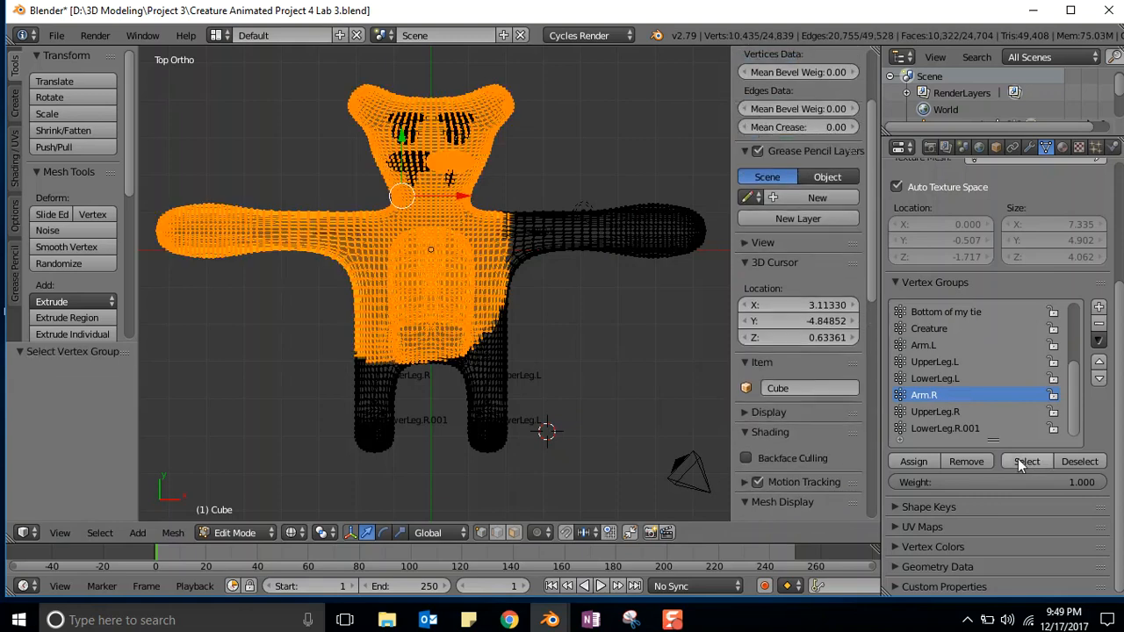
{"action": "key", "text": "b"}
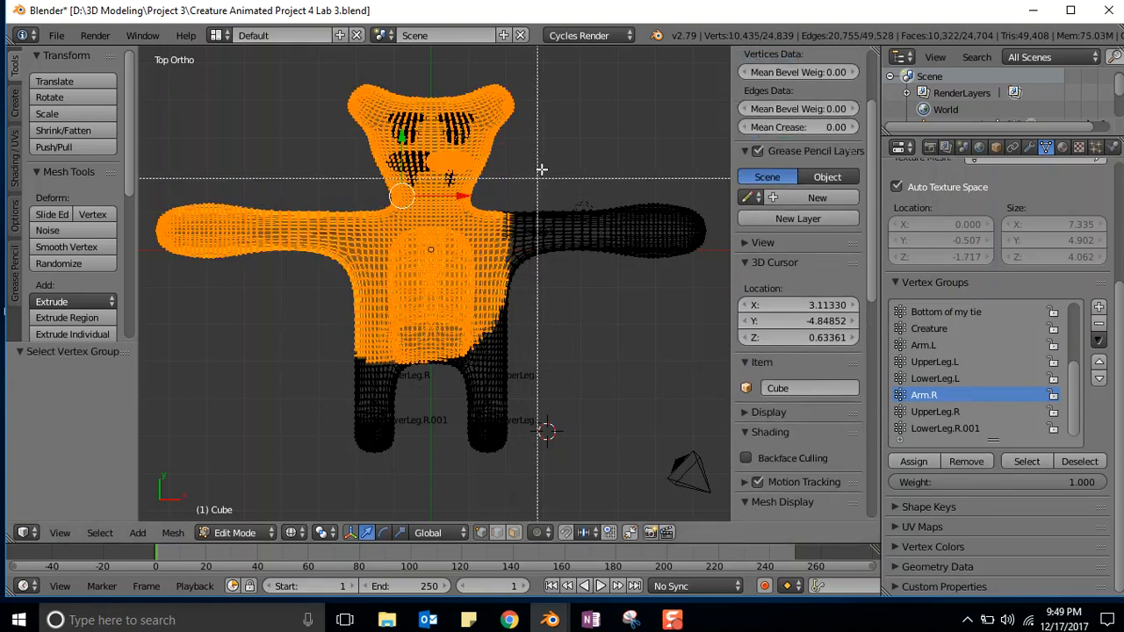
{"action": "left_click_drag", "start_coordinate": [533, 72], "coordinate": [148, 373]}
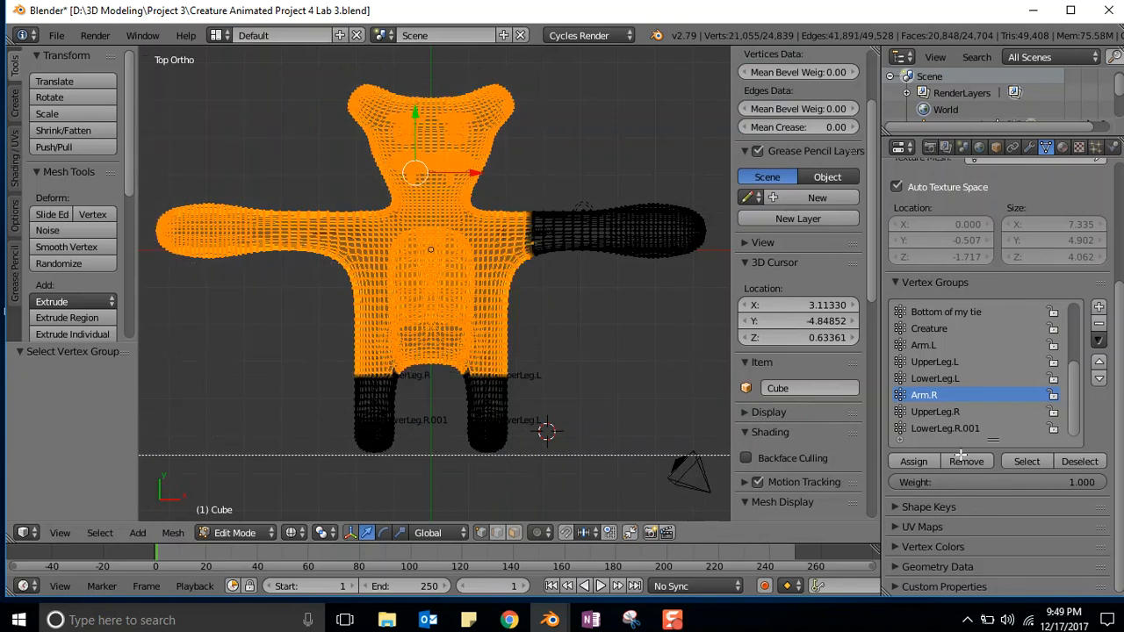
{"action": "key", "text": "a"}
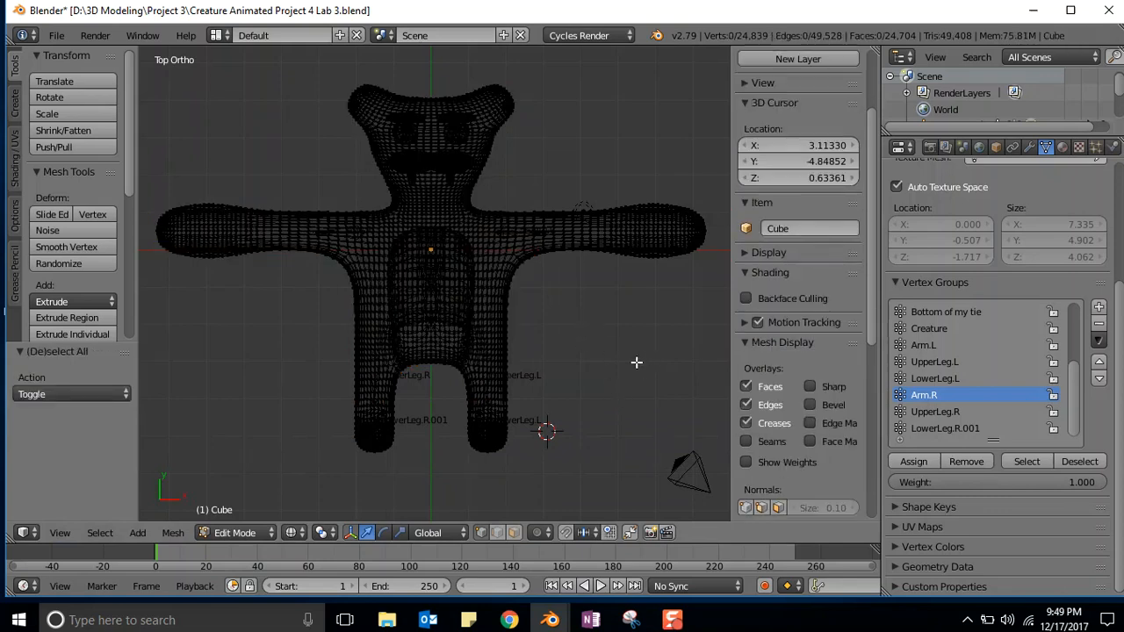
Box-select the creature's whole right arm up to the shoulder, assign those vertices to the Arm.R vertex group, and deselect everything.
{"action": "key", "text": "b"}
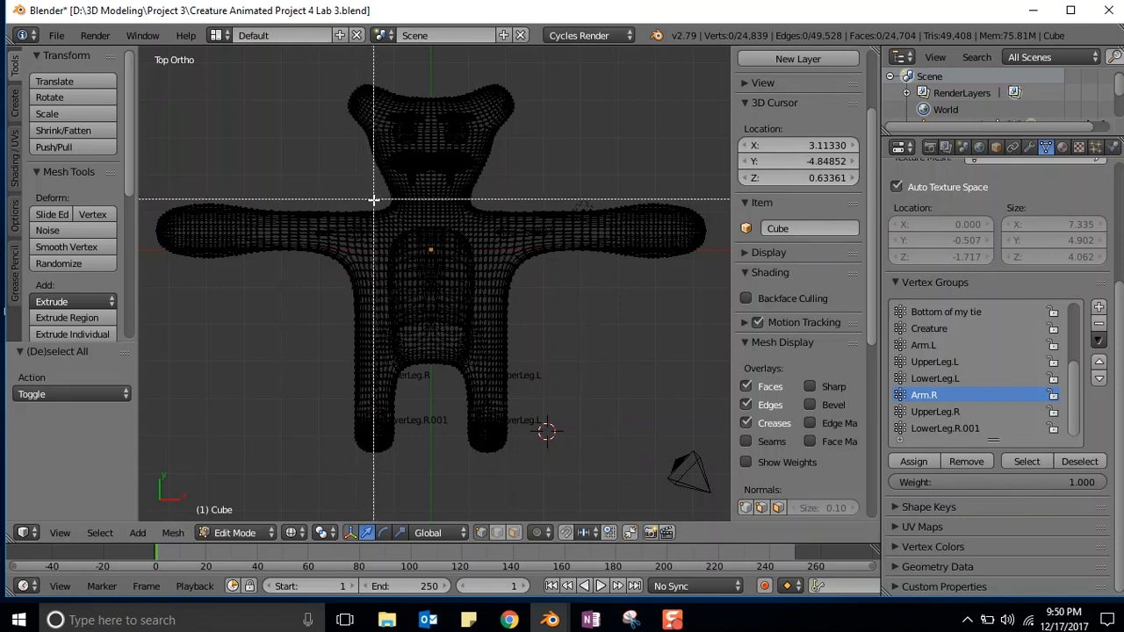
{"action": "left_click_drag", "start_coordinate": [374, 201], "coordinate": [149, 262]}
{"action": "key", "text": "b"}
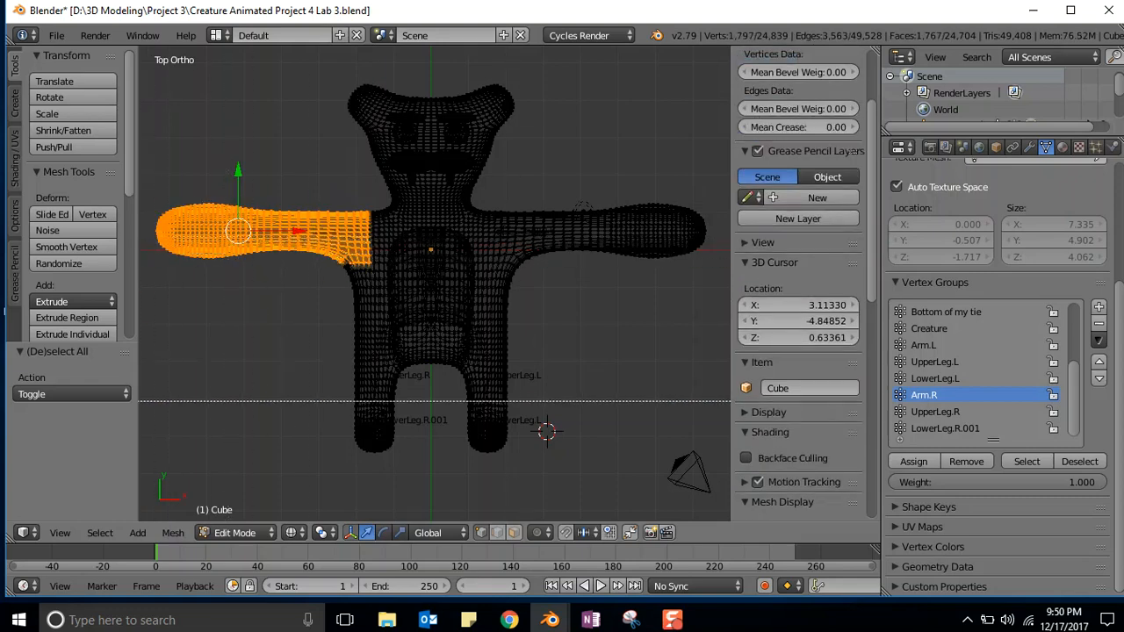
{"action": "left_click", "coordinate": [917, 460]}
{"action": "left_click", "coordinate": [912, 462]}
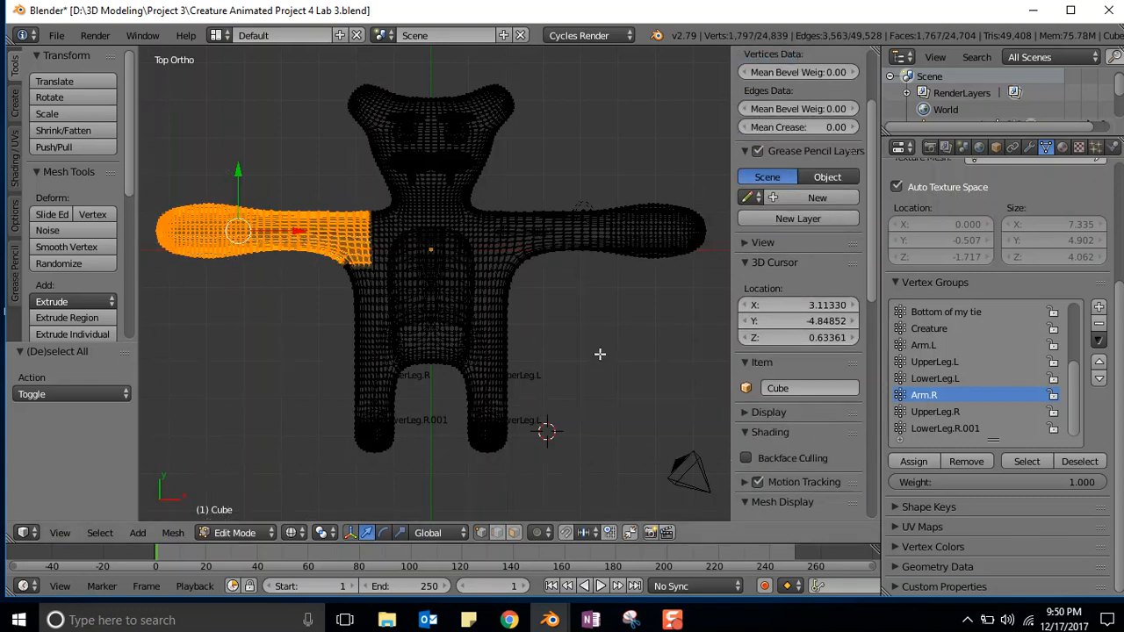
{"action": "key", "text": "a"}
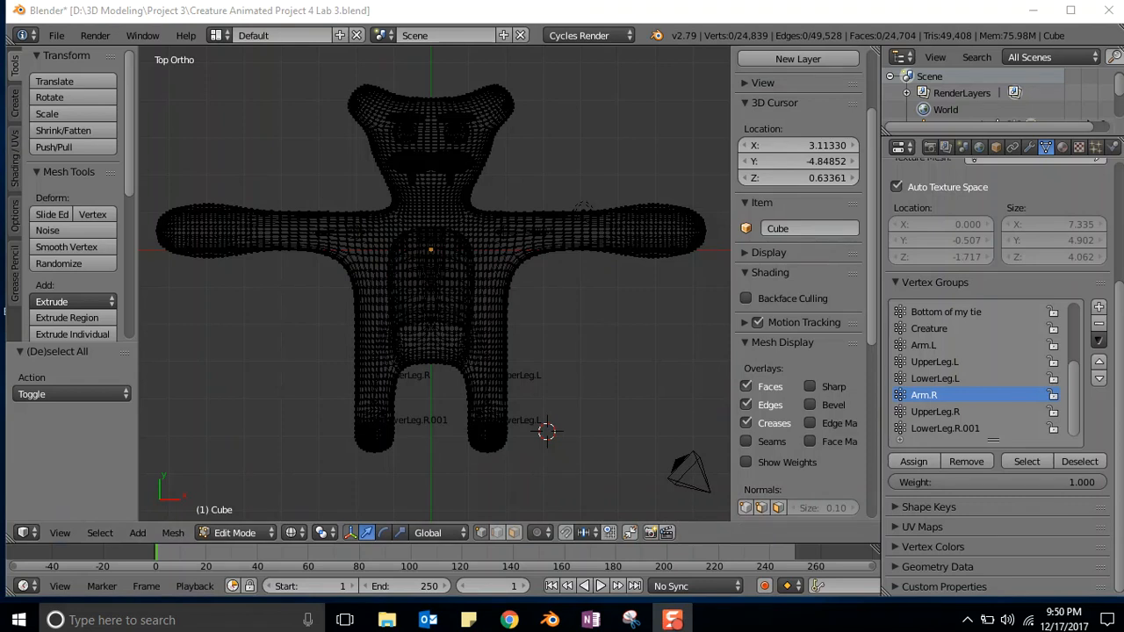
Save the project under its current file name, and switch to the browser window with the Learn: Skinning lab page.
{"action": "left_click", "coordinate": [56, 35]}
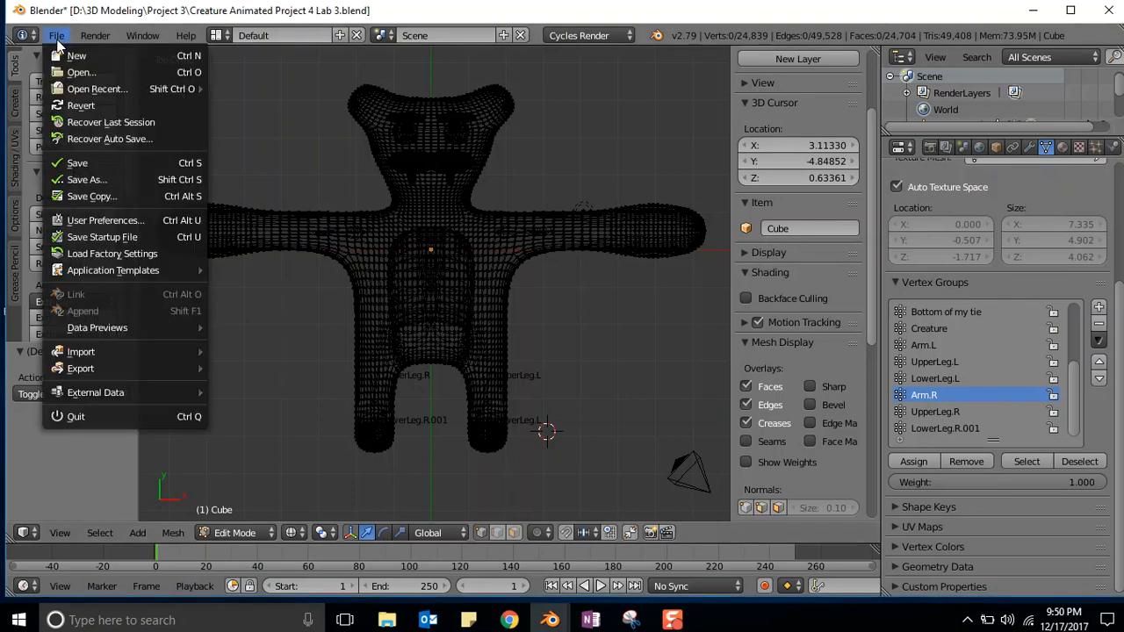
{"action": "left_click", "coordinate": [77, 164]}
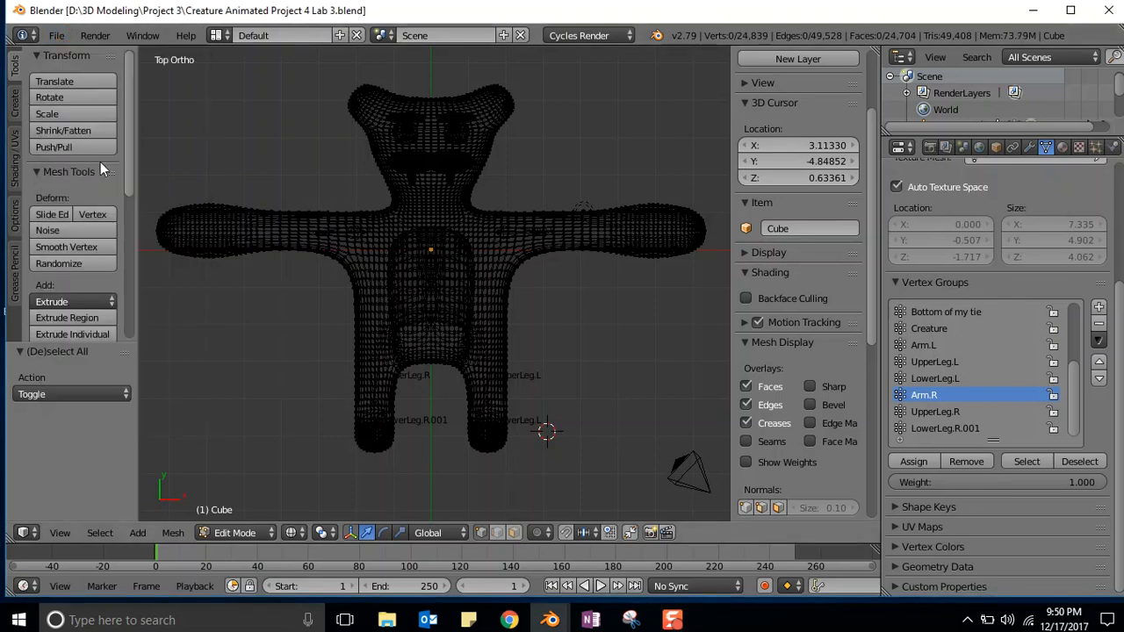
{"action": "left_click_drag", "start_coordinate": [1123, 65], "coordinate": [500, 8]}
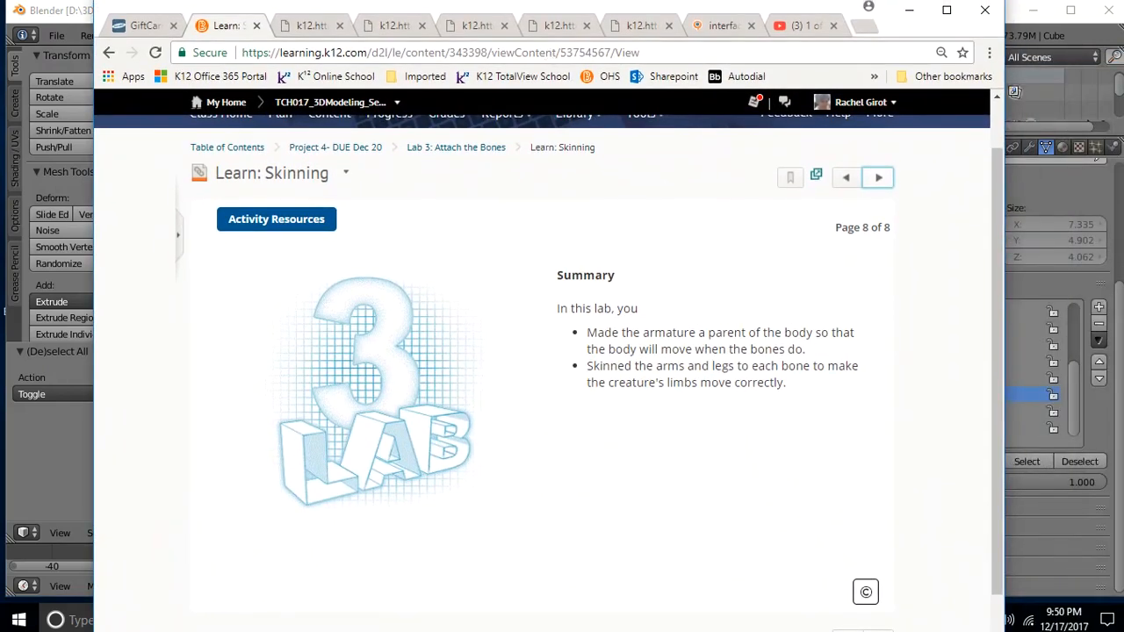